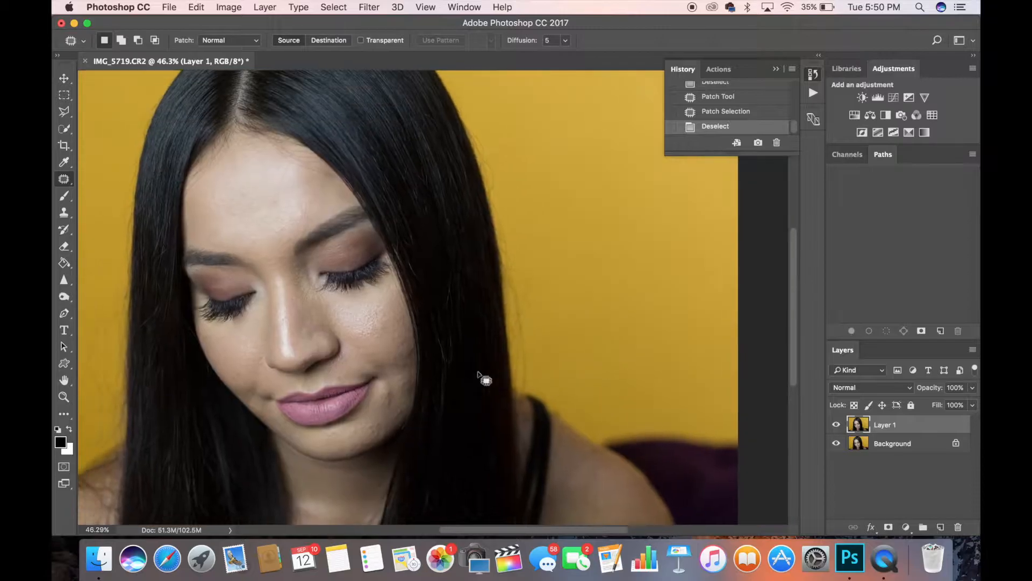
- Patch the small blemish on the cheek beside the mouth corner, undoing and redoing the patch to compare
{"action": "scroll", "coordinate": [485, 379], "scroll_direction": "up", "scroll_amount": 2}
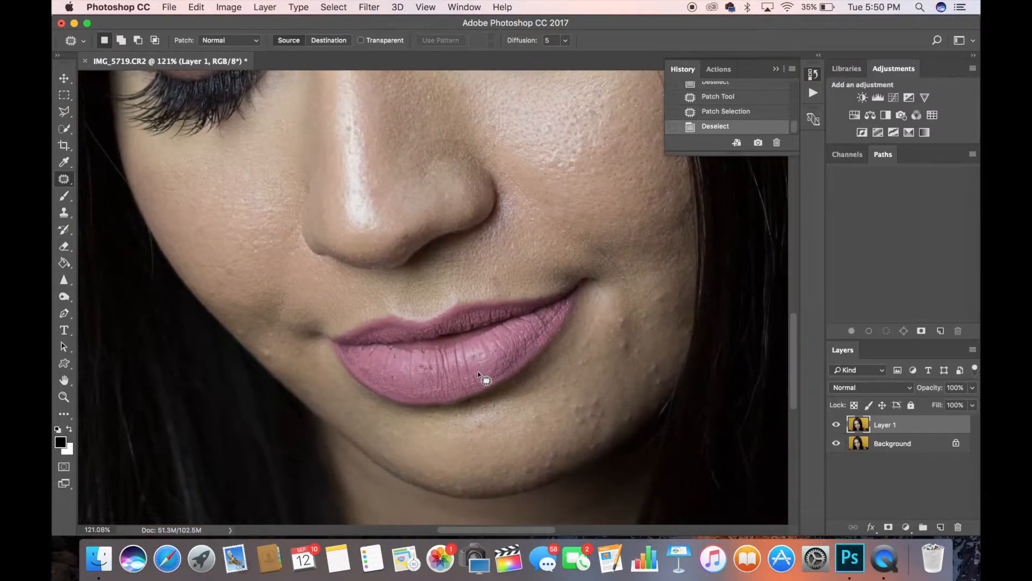
{"action": "key", "text": "super+z"}
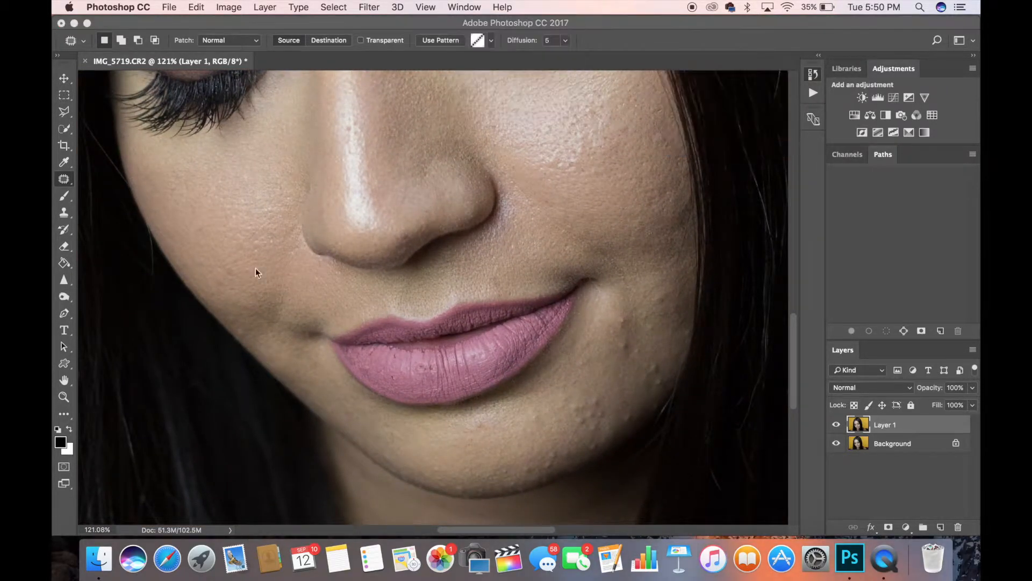
{"action": "key", "text": "super+z"}
{"action": "key", "text": "super+z"}
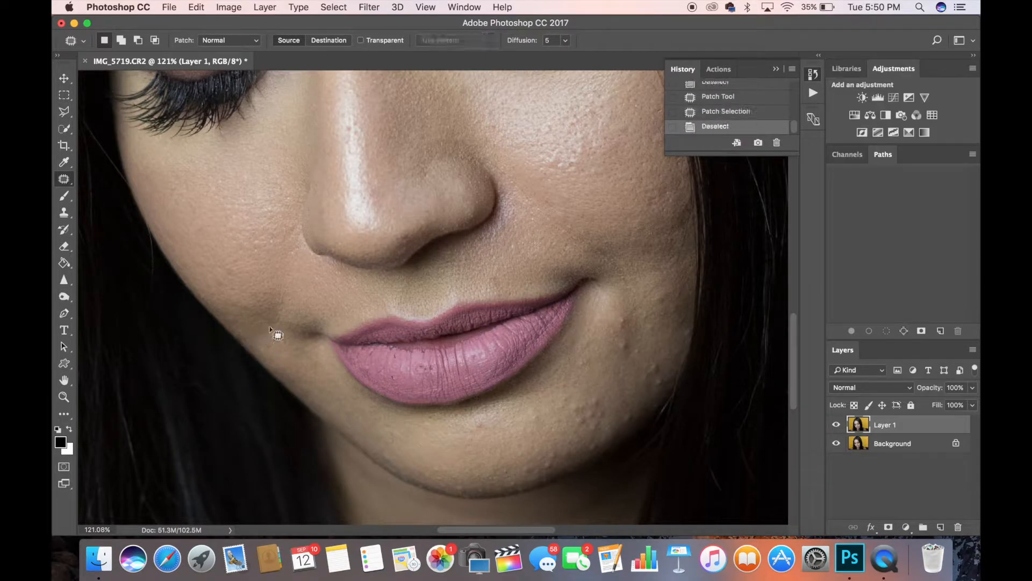
{"action": "key", "text": "super+z"}
{"action": "key", "text": "super+z"}
{"action": "key", "text": "super+z"}
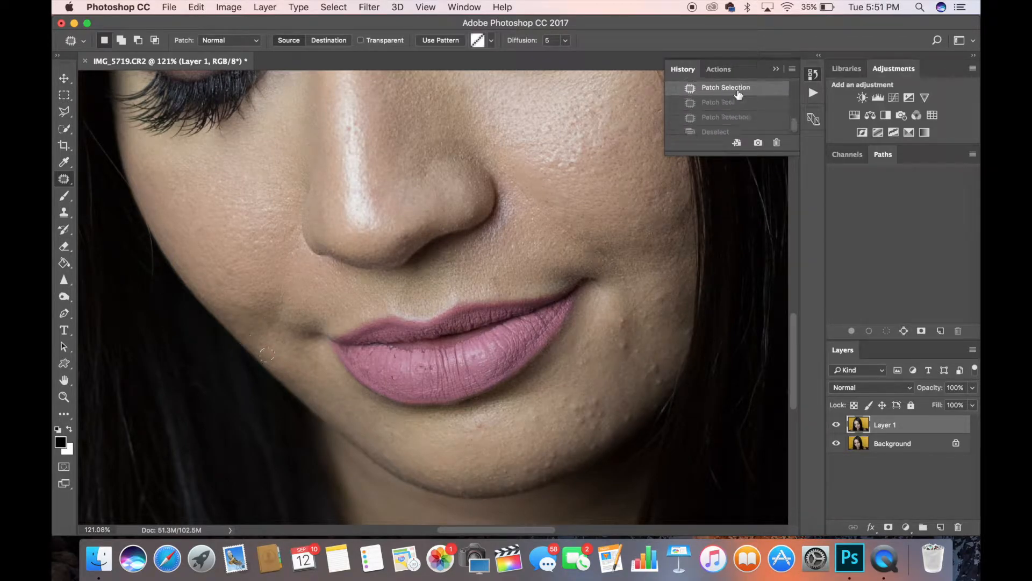
{"action": "key", "text": "super+z"}
{"action": "key", "text": "super+d"}
{"action": "key", "text": "super+z"}
{"action": "key", "text": "super+z"}
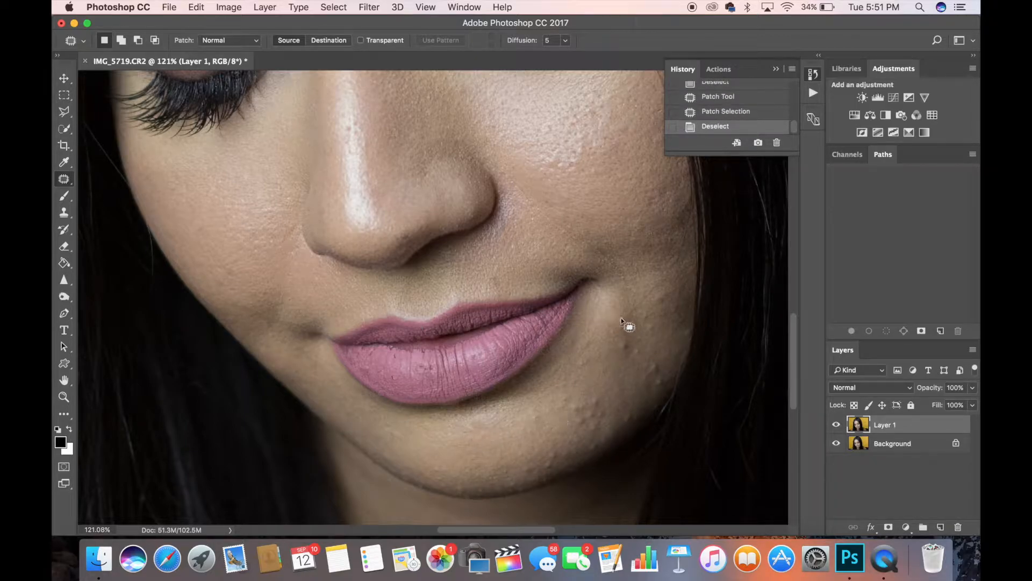
- Patch the small blemish low on the chin with the Patch tool and compare the skin before and after
{"action": "scroll", "coordinate": [634, 393], "scroll_direction": "up", "scroll_amount": 3}
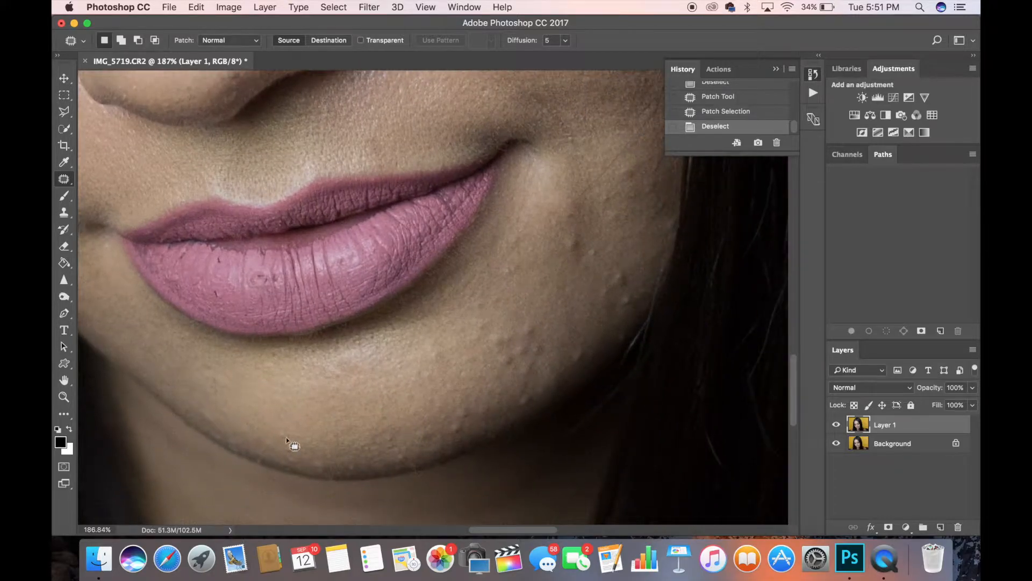
{"action": "left_click_drag", "start_coordinate": [270, 454], "coordinate": [299, 445]}
{"action": "key", "text": "super+d"}
{"action": "key", "text": "super+z"}
{"action": "key", "text": "super+z"}
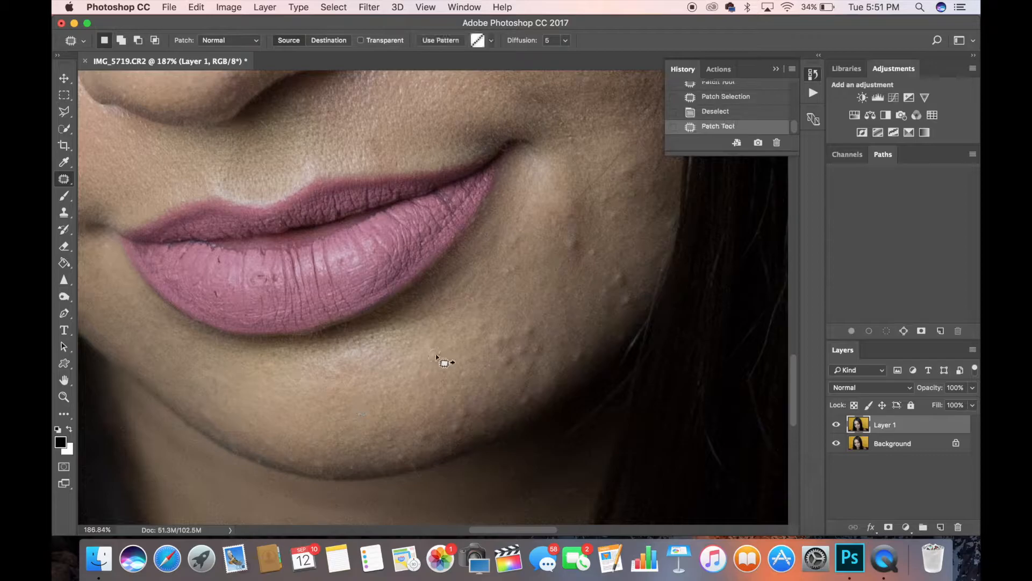
- Patch the bumps just below the mouth corner using clean neighbouring skin as the source
{"action": "left_click_drag", "start_coordinate": [517, 246], "coordinate": [514, 251]}
{"action": "mouse_move", "coordinate": [516, 250]}
{"action": "left_mouse_down"}
{"action": "mouse_move", "coordinate": [501, 261]}
{"action": "mouse_move", "coordinate": [509, 260]}
{"action": "left_mouse_up"}
{"action": "left_click_drag", "start_coordinate": [507, 269], "coordinate": [517, 266]}
{"action": "key", "text": "super+d"}
{"action": "left_click_drag", "start_coordinate": [571, 243], "coordinate": [574, 248]}
{"action": "left_click_drag", "start_coordinate": [574, 248], "coordinate": [572, 266]}
{"action": "key", "text": "super+d"}
- Patch the cluster of bumps on the side of the chin and the spots below the lower lip
{"action": "left_click_drag", "start_coordinate": [500, 337], "coordinate": [498, 333]}
{"action": "mouse_move", "coordinate": [496, 338]}
{"action": "left_mouse_down"}
{"action": "mouse_move", "coordinate": [500, 350]}
{"action": "mouse_move", "coordinate": [545, 340]}
{"action": "mouse_move", "coordinate": [526, 364]}
{"action": "left_mouse_up"}
{"action": "key", "text": "super+d"}
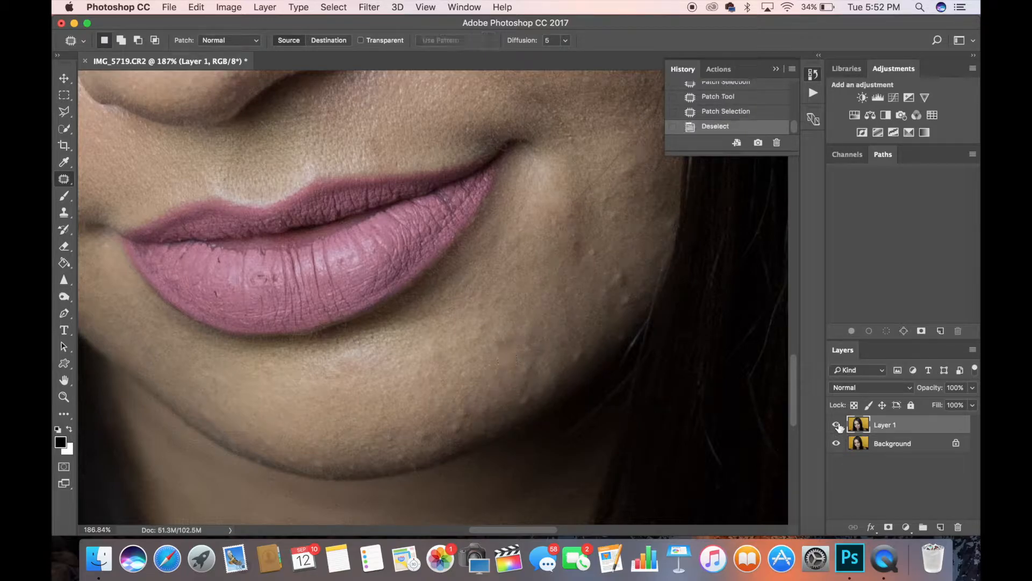
{"action": "left_click_drag", "start_coordinate": [360, 369], "coordinate": [341, 363]}
{"action": "key", "text": "super+d"}
{"action": "left_click_drag", "start_coordinate": [463, 411], "coordinate": [464, 414]}
{"action": "left_click_drag", "start_coordinate": [466, 415], "coordinate": [486, 408]}
{"action": "key", "text": "super+d"}
- Patch the remaining bumps on the lower cheek outward from the mouth corner
{"action": "left_click_drag", "start_coordinate": [593, 253], "coordinate": [593, 255]}
{"action": "key", "text": "super+d"}
{"action": "left_click_drag", "start_coordinate": [590, 257], "coordinate": [616, 214]}
{"action": "mouse_move", "coordinate": [617, 213]}
{"action": "left_mouse_down"}
{"action": "mouse_move", "coordinate": [603, 201]}
{"action": "mouse_move", "coordinate": [614, 224]}
{"action": "left_mouse_up"}
{"action": "left_click_drag", "start_coordinate": [614, 224], "coordinate": [575, 221]}
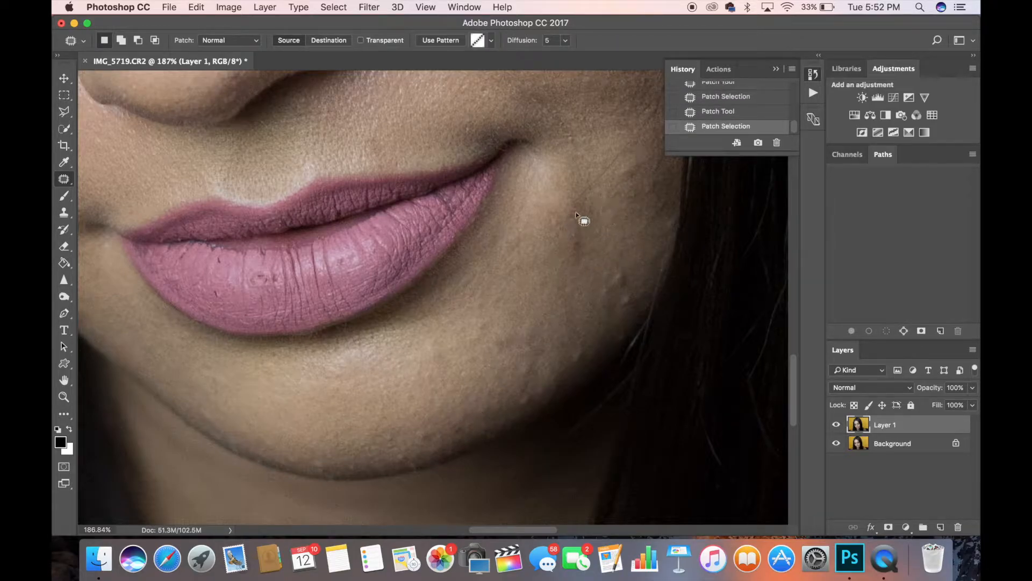
{"action": "left_click_drag", "start_coordinate": [575, 268], "coordinate": [577, 269]}
{"action": "key", "text": "super+d"}
- Patch the blemishes along the jawline and on the skin around the mouth corner
{"action": "mouse_move", "coordinate": [527, 397]}
{"action": "left_mouse_down"}
{"action": "mouse_move", "coordinate": [507, 412]}
{"action": "mouse_move", "coordinate": [501, 405]}
{"action": "left_mouse_up"}
{"action": "key", "text": "super+d"}
{"action": "mouse_move", "coordinate": [502, 401]}
{"action": "left_mouse_down"}
{"action": "mouse_move", "coordinate": [500, 411]}
{"action": "mouse_move", "coordinate": [430, 437]}
{"action": "mouse_move", "coordinate": [304, 460]}
{"action": "left_mouse_up"}
{"action": "key", "text": "super+d"}
{"action": "left_click_drag", "start_coordinate": [490, 88], "coordinate": [569, 154]}
{"action": "key", "text": "super+d"}
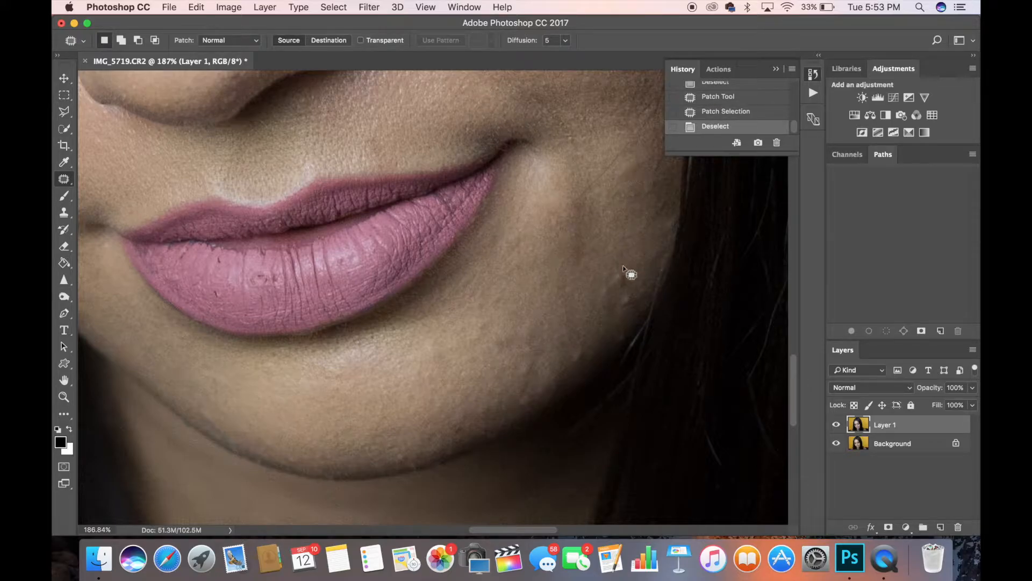
{"action": "left_click_drag", "start_coordinate": [629, 294], "coordinate": [623, 340]}
{"action": "key", "text": "super+d"}
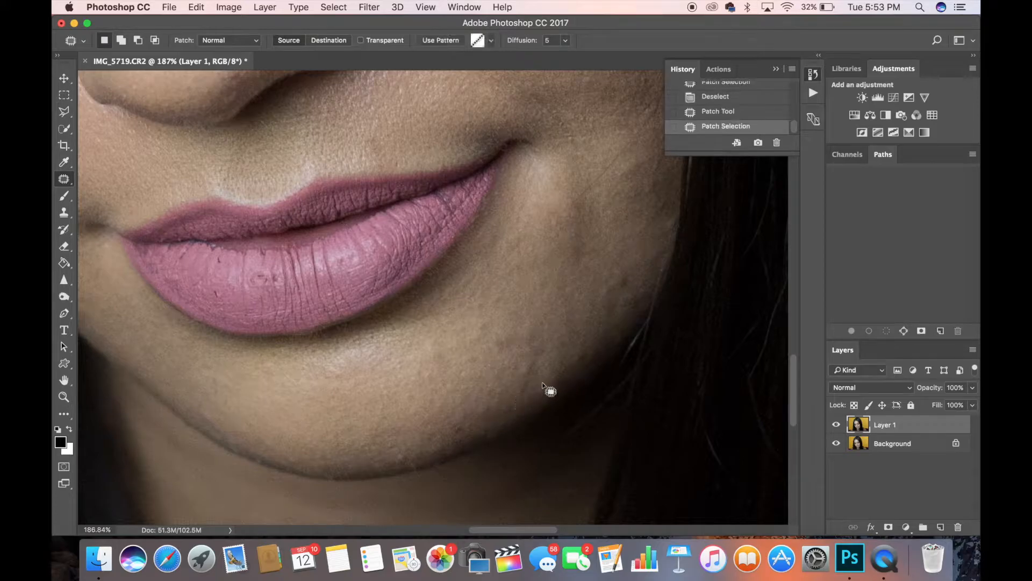
- Patch the blemishes on the cheek between the nose, the eye and the mouth corner
{"action": "scroll", "coordinate": [569, 380], "scroll_direction": "down", "scroll_amount": 3}
{"action": "scroll", "coordinate": [496, 380], "scroll_direction": "down", "scroll_amount": 4}
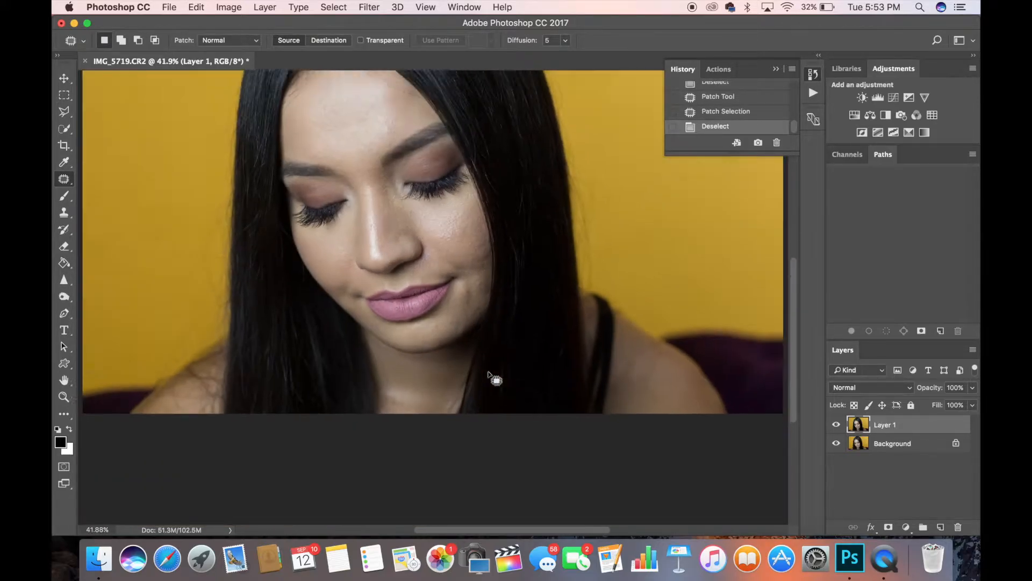
{"action": "scroll", "coordinate": [567, 451], "scroll_direction": "up", "scroll_amount": 5}
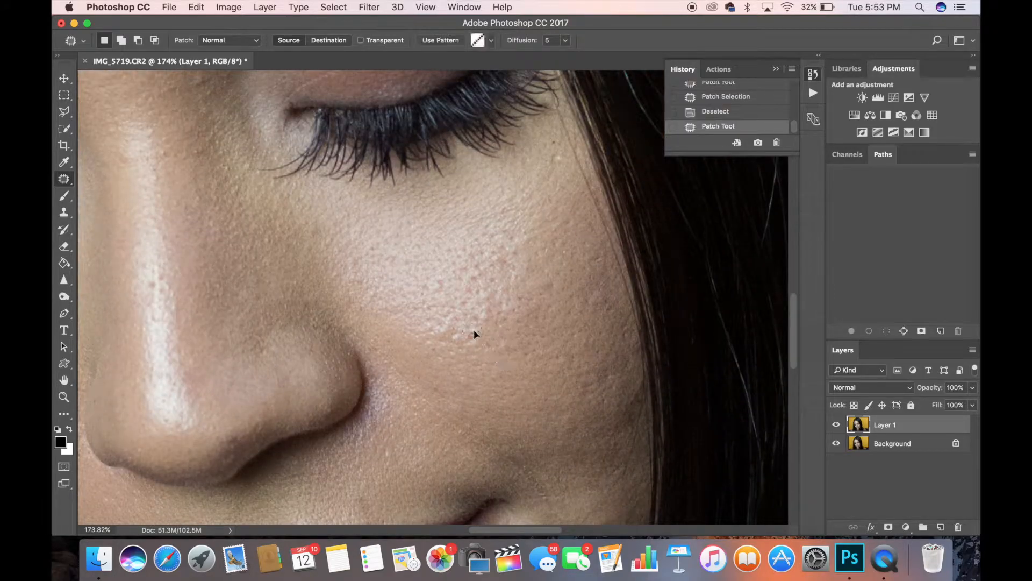
{"action": "left_click_drag", "start_coordinate": [472, 420], "coordinate": [468, 429]}
{"action": "key", "text": "super+d"}
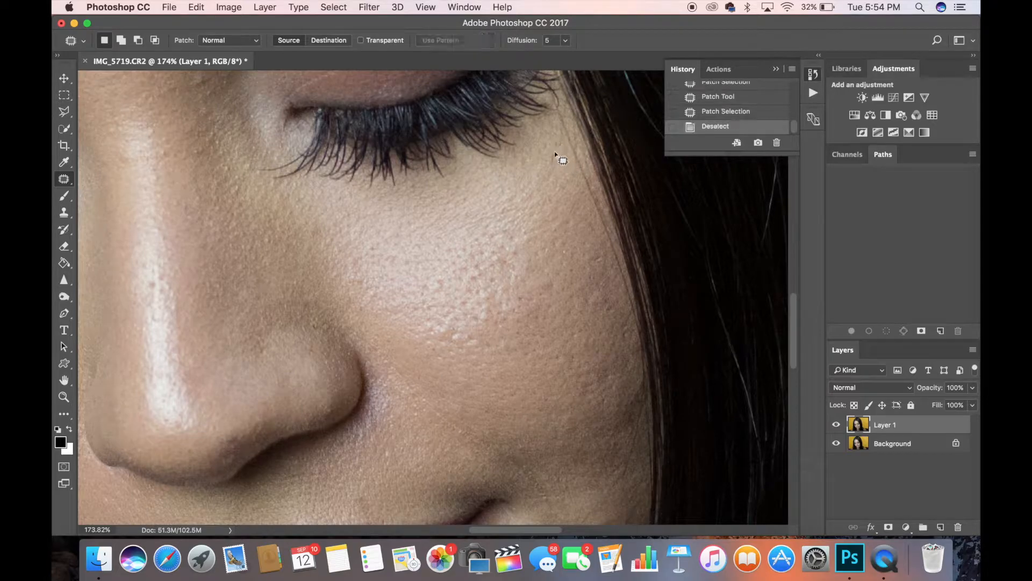
- Patch the small dark marks on the lower lip with clean lip texture
{"action": "scroll", "coordinate": [518, 283], "scroll_direction": "down", "scroll_amount": 10}
{"action": "scroll", "coordinate": [518, 283], "scroll_direction": "up", "scroll_amount": 5}
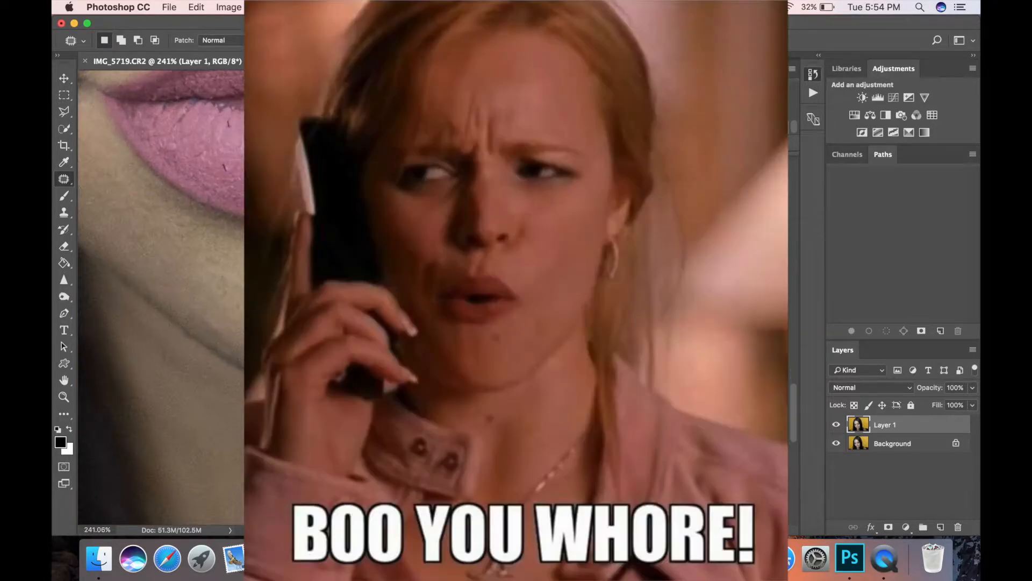
{"action": "scroll", "coordinate": [519, 283], "scroll_direction": "left", "scroll_amount": 4}
{"action": "key", "text": "alt+super+z"}
{"action": "key", "text": "alt+super+z"}
{"action": "key", "text": "alt+super+z"}
{"action": "key", "text": "alt+super+z"}
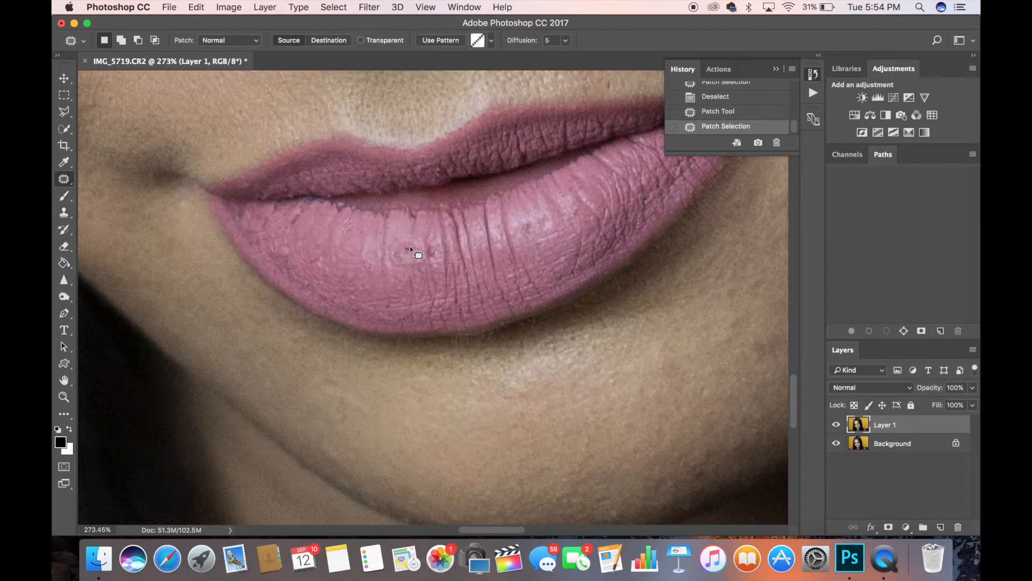
{"action": "key", "text": "super+d"}
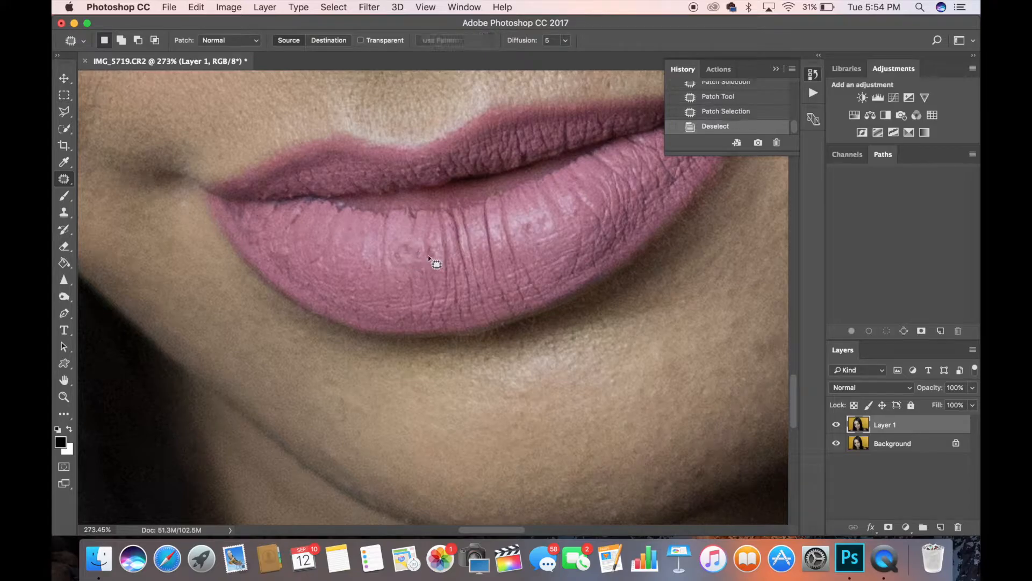
- Patch the blemishes on the skin just above the upper lip near the mouth corner
{"action": "scroll", "coordinate": [542, 225], "scroll_direction": "down", "scroll_amount": 6}
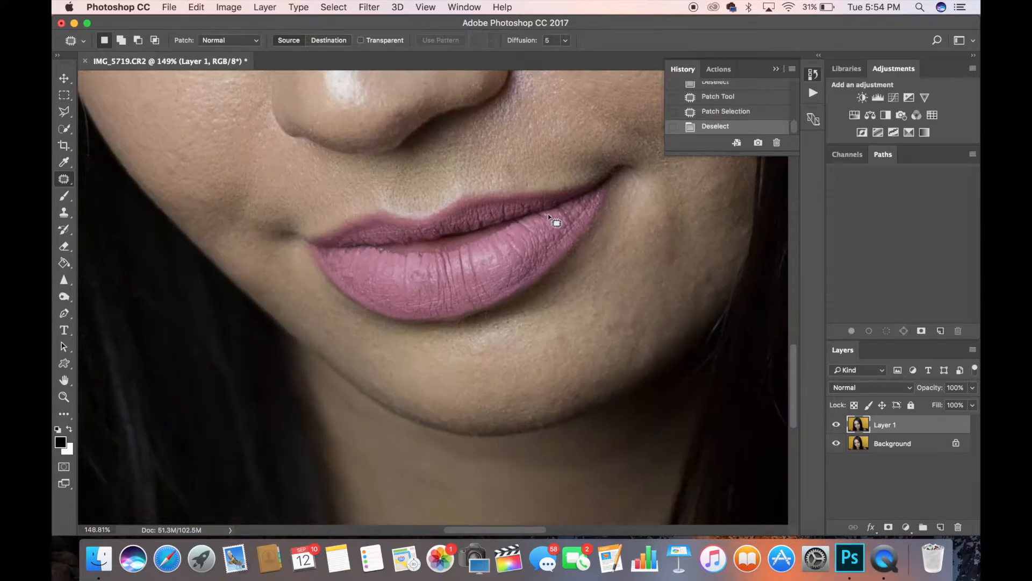
{"action": "scroll", "coordinate": [534, 224], "scroll_direction": "down", "scroll_amount": 1}
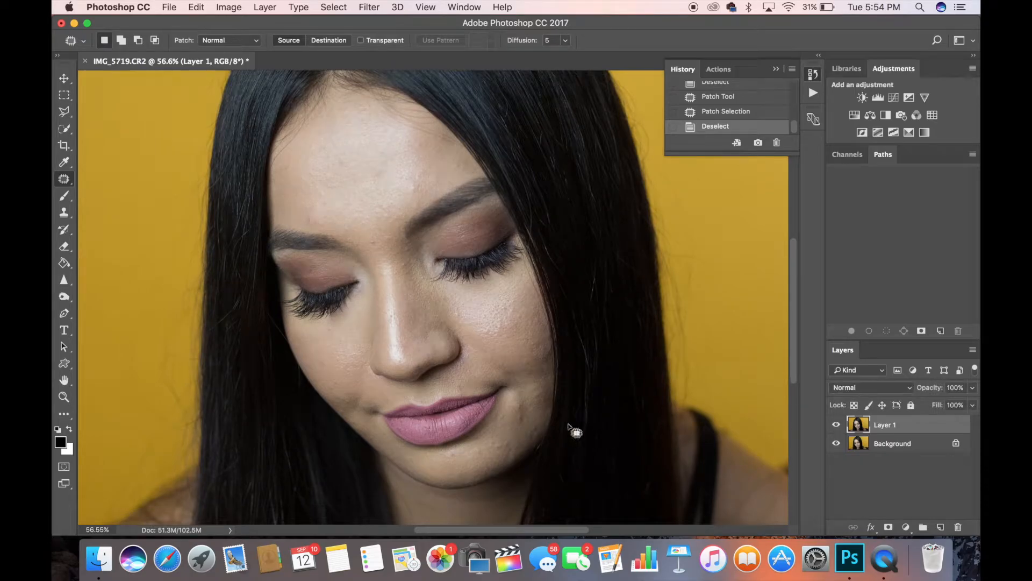
{"action": "scroll", "coordinate": [508, 425], "scroll_direction": "up", "scroll_amount": 5}
{"action": "scroll", "coordinate": [511, 428], "scroll_direction": "down", "scroll_amount": 5}
{"action": "scroll", "coordinate": [512, 426], "scroll_direction": "up", "scroll_amount": 3}
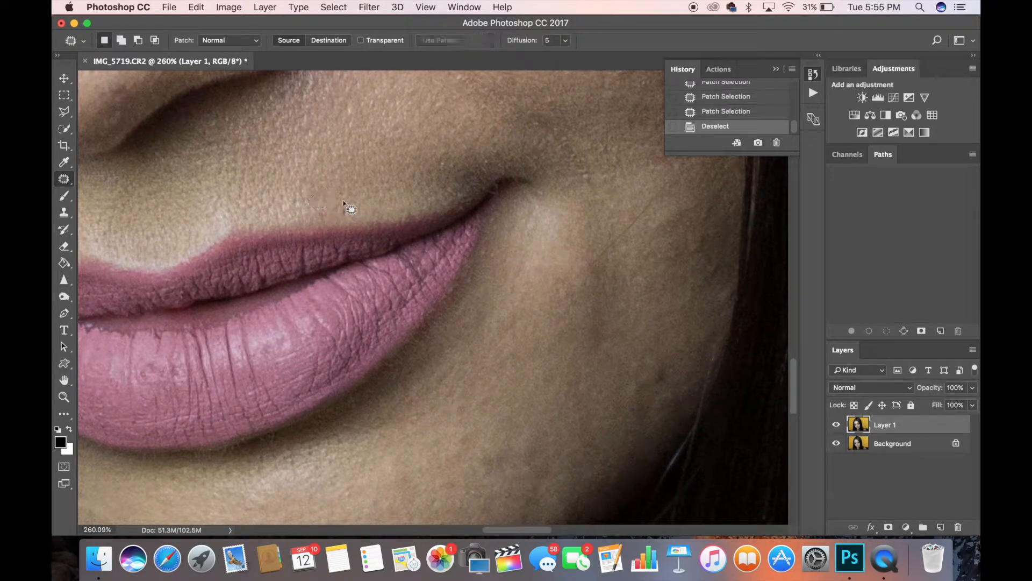
{"action": "left_click_drag", "start_coordinate": [340, 220], "coordinate": [344, 222]}
{"action": "left_click_drag", "start_coordinate": [345, 222], "coordinate": [375, 192]}
{"action": "key", "text": "super+d"}
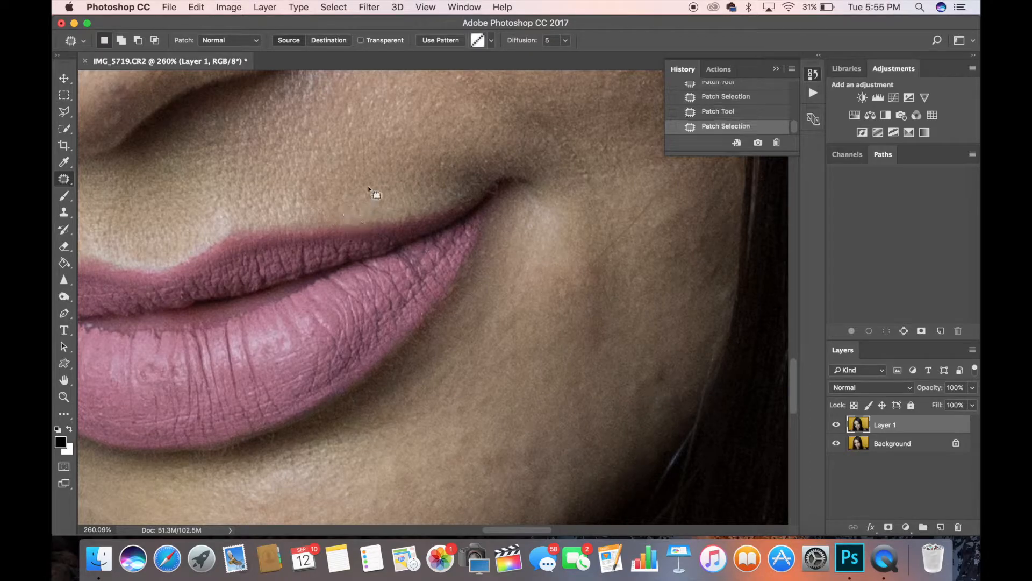
{"action": "key", "text": "super+d"}
- Patch the leftover spots on the chin and on the skin between the lower lip and jaw
{"action": "scroll", "coordinate": [372, 146], "scroll_direction": "down", "scroll_amount": 1}
{"action": "scroll", "coordinate": [372, 146], "scroll_direction": "down", "scroll_amount": 5}
{"action": "left_click_drag", "start_coordinate": [398, 403], "coordinate": [422, 386]}
{"action": "key", "text": "super+d"}
{"action": "left_click_drag", "start_coordinate": [459, 276], "coordinate": [455, 278]}
{"action": "left_click_drag", "start_coordinate": [454, 279], "coordinate": [477, 266]}
{"action": "key", "text": "super+d"}
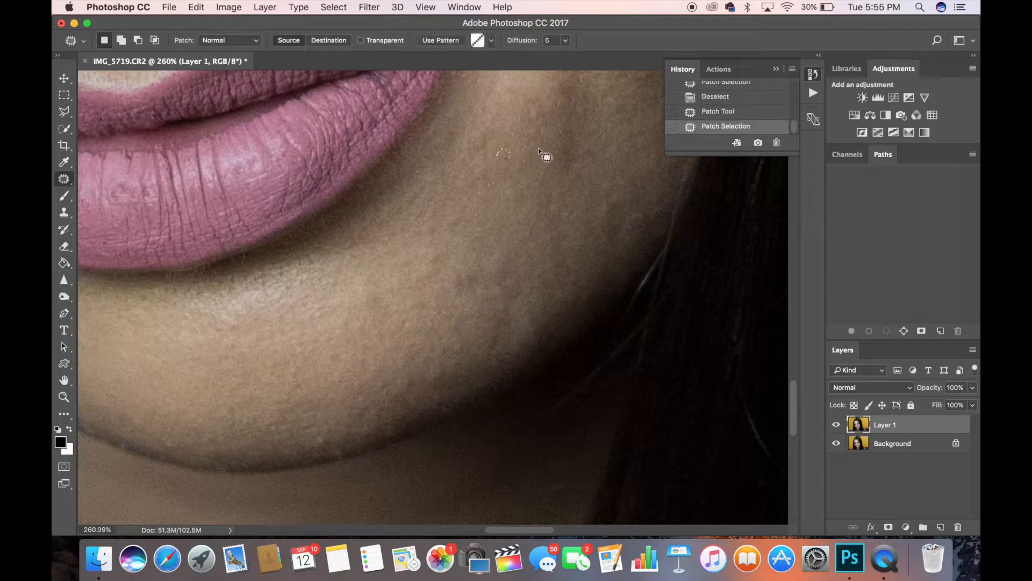
- Patch the uneven spots below the lower lip and along the underside of the chin
{"action": "left_click_drag", "start_coordinate": [371, 281], "coordinate": [367, 283]}
{"action": "left_click_drag", "start_coordinate": [367, 283], "coordinate": [359, 294]}
{"action": "key", "text": "super+d"}
{"action": "left_click_drag", "start_coordinate": [379, 393], "coordinate": [396, 382]}
{"action": "left_click_drag", "start_coordinate": [386, 384], "coordinate": [383, 387]}
{"action": "left_click_drag", "start_coordinate": [382, 387], "coordinate": [325, 448]}
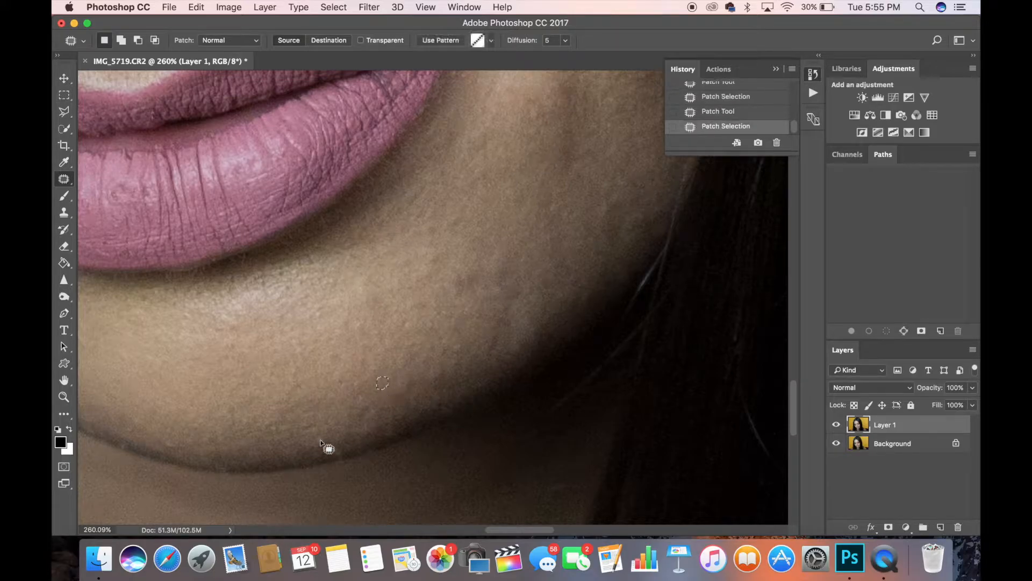
{"action": "key", "text": "super+d"}
- Patch the blemishes on the forehead with clean surrounding skin
{"action": "scroll", "coordinate": [344, 427], "scroll_direction": "down", "scroll_amount": 10}
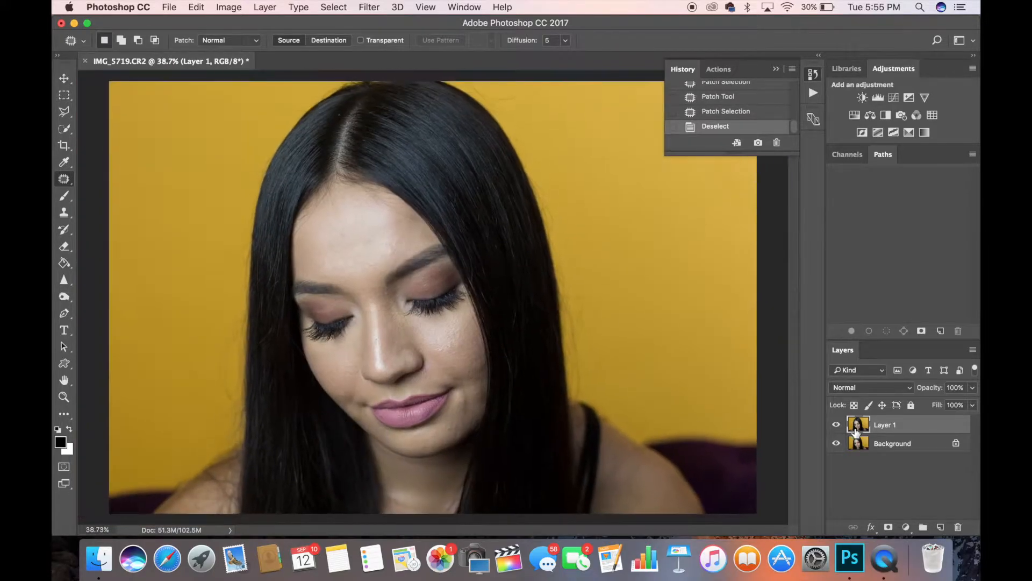
{"action": "scroll", "coordinate": [430, 290], "scroll_direction": "up", "scroll_amount": 2}
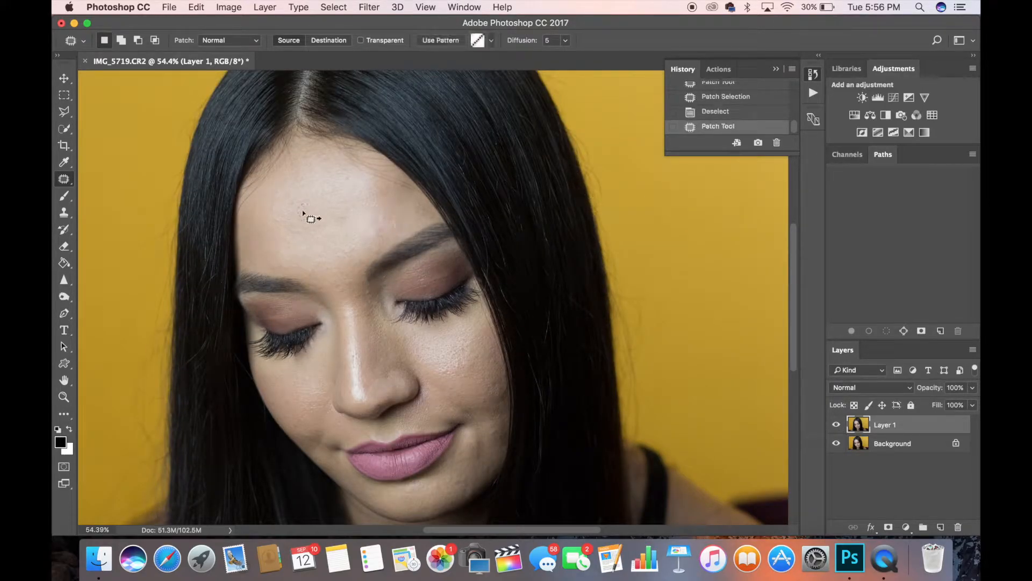
{"action": "left_click_drag", "start_coordinate": [301, 203], "coordinate": [302, 205]}
{"action": "mouse_move", "coordinate": [305, 204]}
{"action": "left_mouse_down"}
{"action": "mouse_move", "coordinate": [319, 231]}
{"action": "mouse_move", "coordinate": [275, 212]}
{"action": "left_mouse_up"}
{"action": "left_click_drag", "start_coordinate": [276, 214], "coordinate": [285, 236]}
{"action": "left_click_drag", "start_coordinate": [290, 199], "coordinate": [301, 230]}
{"action": "key", "text": "super+d"}
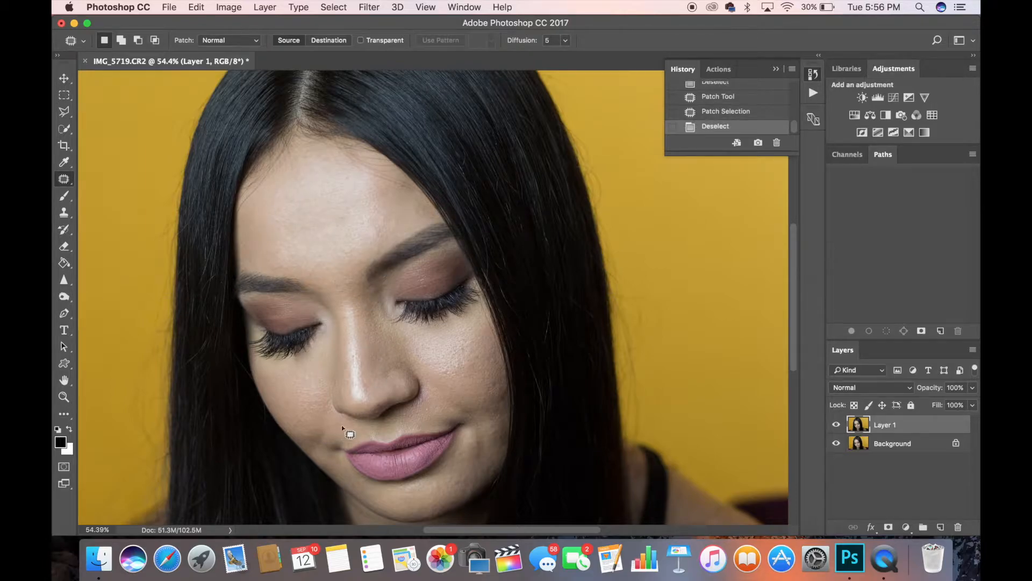
- Compare the retouched Layer 1 with the original by toggling its visibility, and inspect the skin around the mouth
{"action": "scroll", "coordinate": [468, 375], "scroll_direction": "down", "scroll_amount": 3}
{"action": "left_click", "coordinate": [836, 425]}
{"action": "left_click", "coordinate": [836, 425]}
{"action": "scroll", "coordinate": [517, 353], "scroll_direction": "up", "scroll_amount": 6}
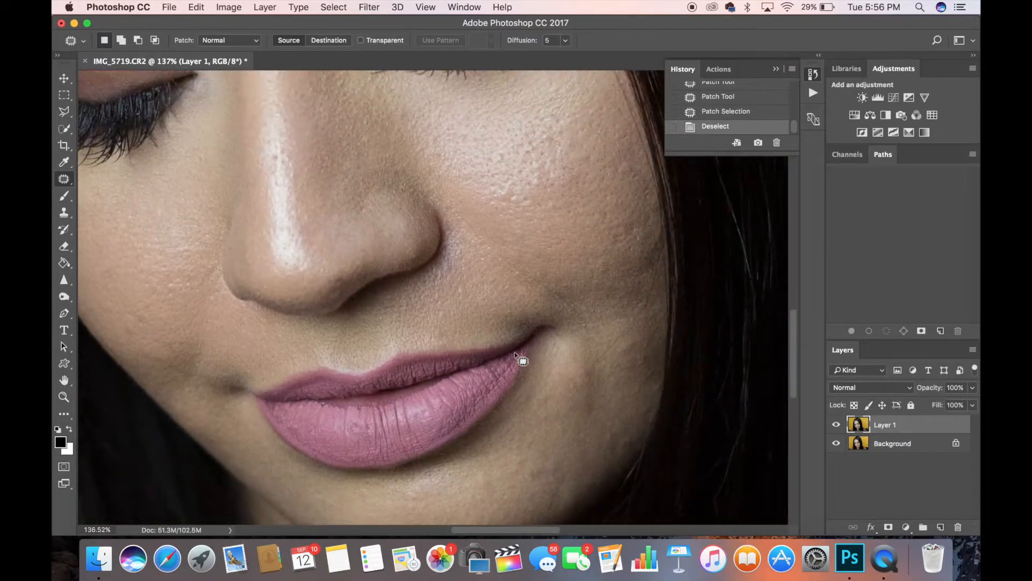
{"action": "scroll", "coordinate": [515, 352], "scroll_direction": "down", "scroll_amount": 4}
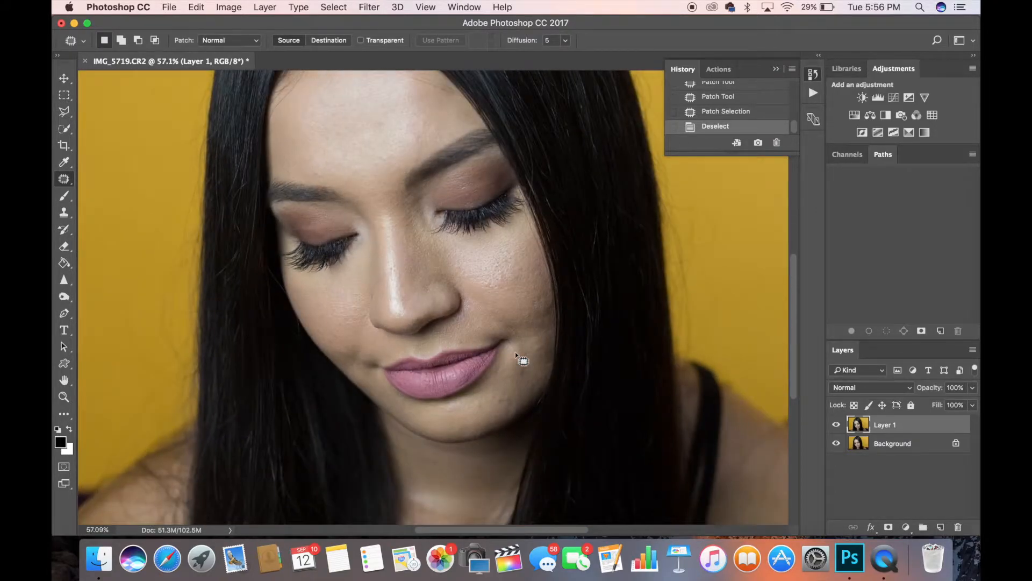
{"action": "scroll", "coordinate": [515, 351], "scroll_direction": "down", "scroll_amount": 3}
{"action": "left_click", "coordinate": [836, 425]}
{"action": "left_click", "coordinate": [836, 425]}
{"action": "left_click", "coordinate": [837, 426]}
{"action": "left_click", "coordinate": [838, 425]}
- Create a new layer named d/b in Overlay mode, filled with Overlay-neutral 50% gray
{"action": "left_click", "coordinate": [941, 526], "text": "alt"}
{"action": "type", "text": "d/b"}
{"action": "left_click", "coordinate": [458, 280]}
{"action": "left_click", "coordinate": [475, 432]}
{"action": "left_click", "coordinate": [420, 299]}
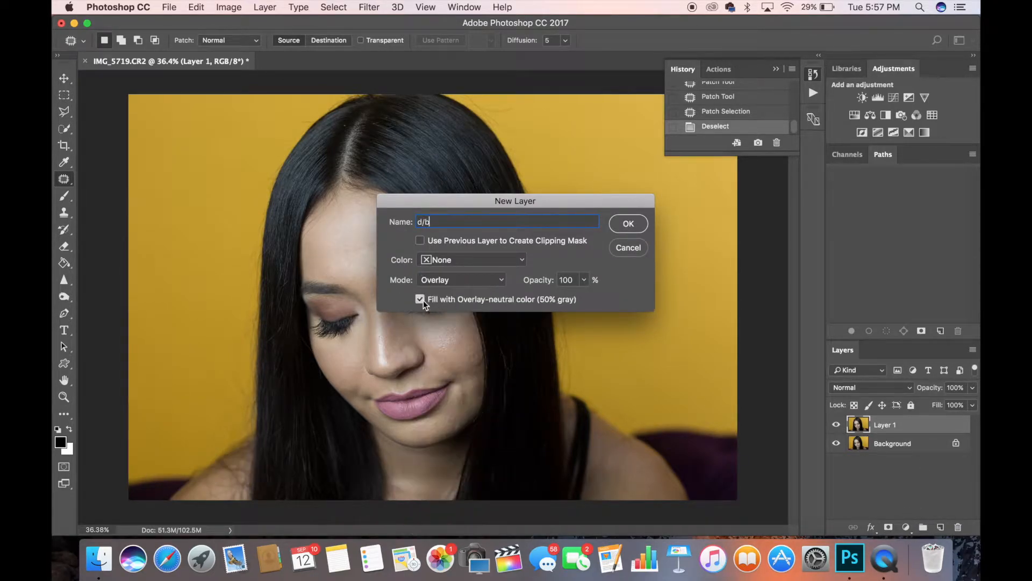
{"action": "left_click", "coordinate": [627, 224]}
- Add a Black & White adjustment layer above the d/b layer
{"action": "left_click", "coordinate": [906, 526]}
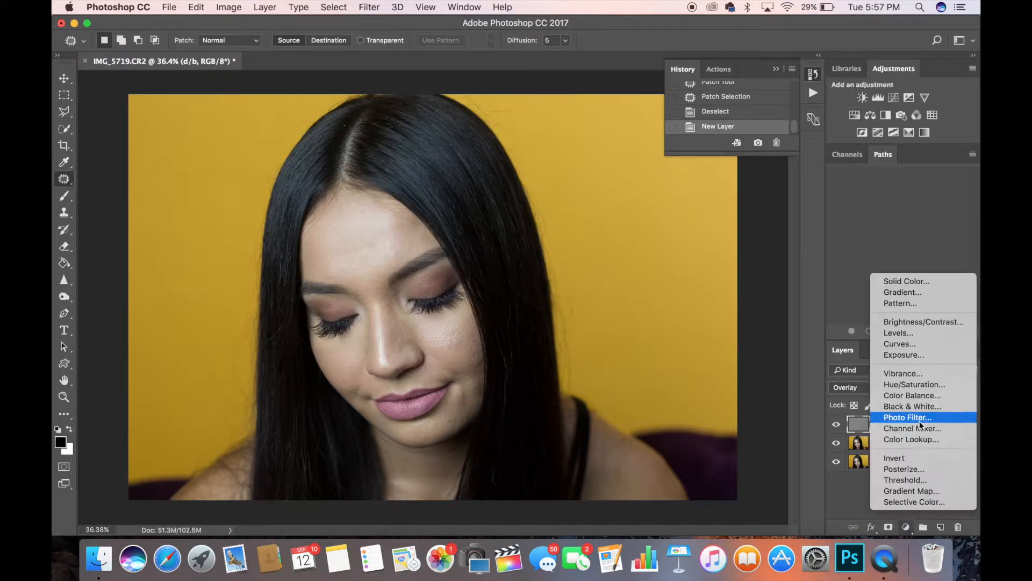
{"action": "left_click", "coordinate": [920, 421]}
{"action": "left_click", "coordinate": [617, 45]}
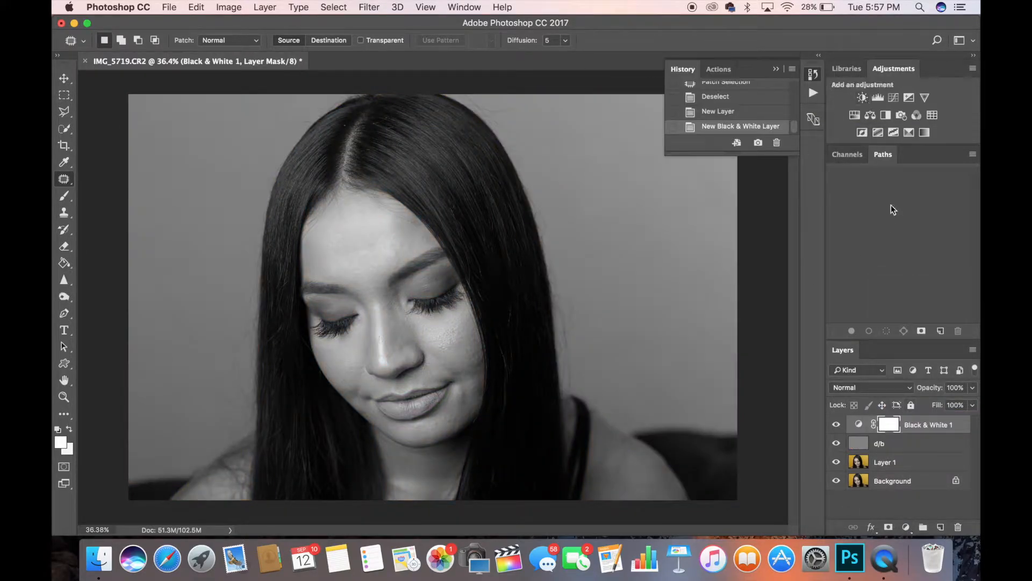
- Use the Brush tool in Soft Light mode at 2% flow to dab white over the forehead and nose bridge
{"action": "scroll", "coordinate": [495, 352], "scroll_direction": "up", "scroll_amount": 2}
{"action": "scroll", "coordinate": [496, 200], "scroll_direction": "up", "scroll_amount": 1}
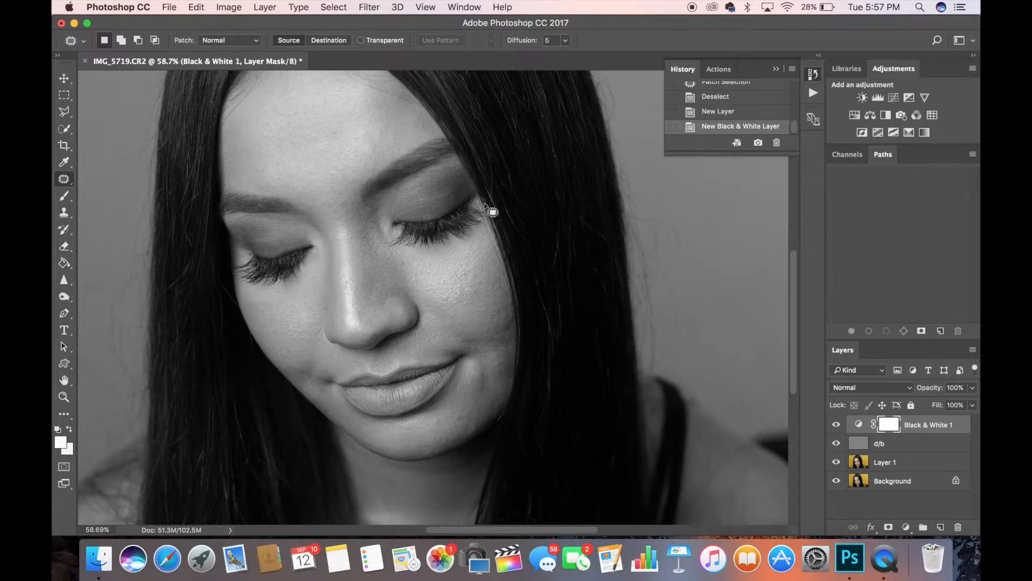
{"action": "left_click", "coordinate": [67, 197]}
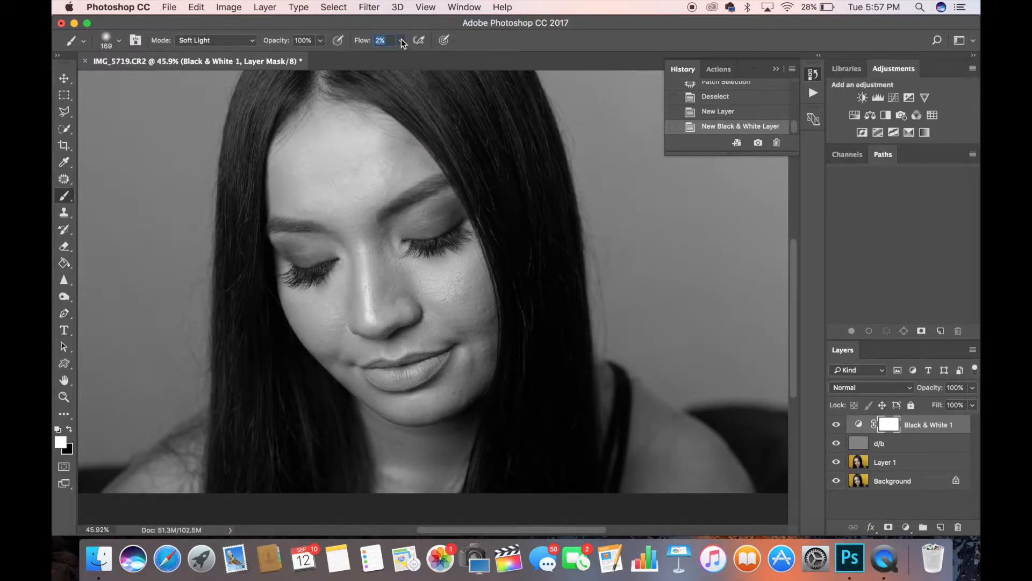
{"action": "left_click", "coordinate": [343, 193]}
{"action": "left_click", "coordinate": [353, 220]}
{"action": "left_click", "coordinate": [363, 247]}
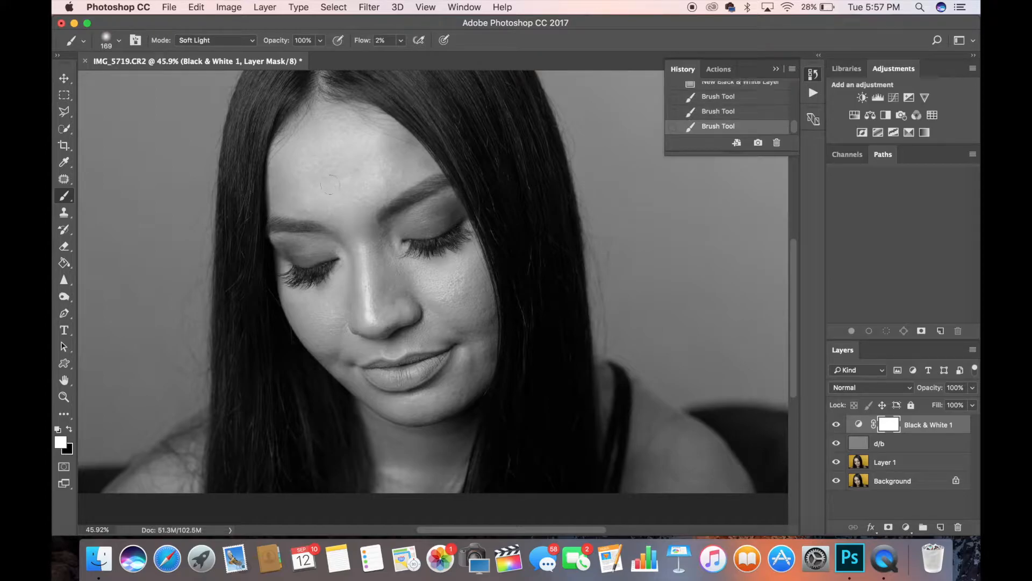
- Check the image with the Black & White layer hidden, show it again and make the d/b layer active
{"action": "left_click", "coordinate": [836, 424]}
{"action": "left_click", "coordinate": [836, 424]}
{"action": "left_click", "coordinate": [854, 443]}
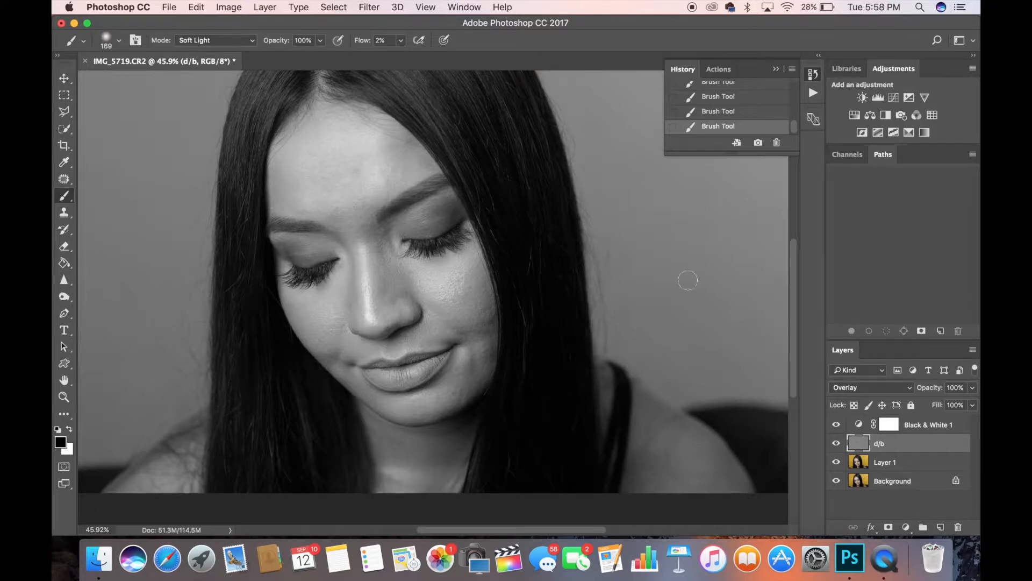
- Compare the portrait with the d/b layer hidden and shown, and delete that layer
{"action": "left_click", "coordinate": [836, 443]}
{"action": "left_click", "coordinate": [836, 442]}
{"action": "key", "text": "BackSpace"}
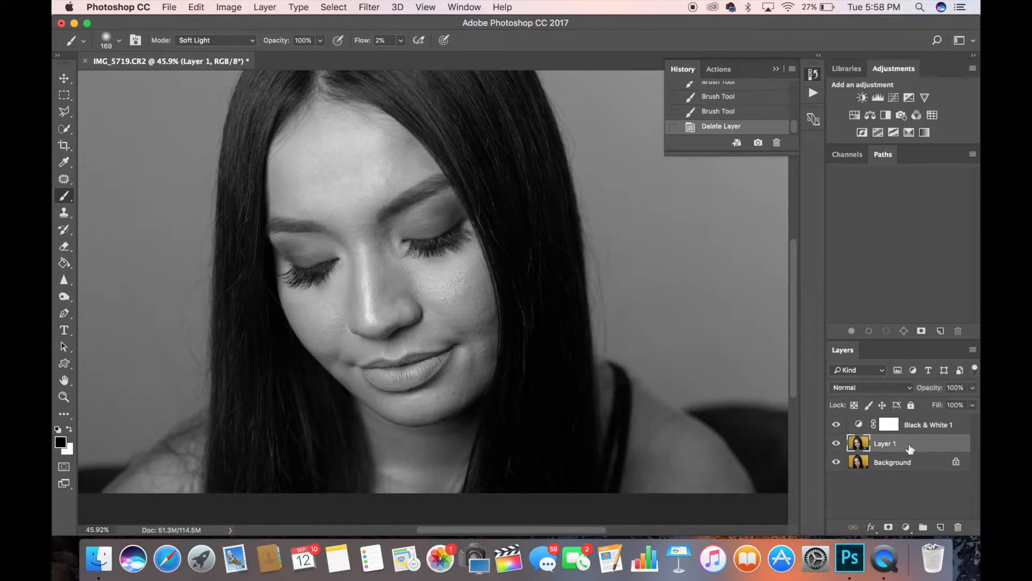
- Create a new layer named d/b in Overlay mode, filled with Overlay-neutral 50% gray, directly above Layer 1
{"action": "left_click", "coordinate": [940, 527], "text": "alt"}
{"action": "type", "text": "d/b"}
{"action": "left_click", "coordinate": [442, 260]}
{"action": "left_click", "coordinate": [442, 260]}
{"action": "left_click", "coordinate": [459, 279]}
{"action": "left_click", "coordinate": [459, 434]}
{"action": "left_click", "coordinate": [421, 299]}
{"action": "left_click", "coordinate": [628, 222]}
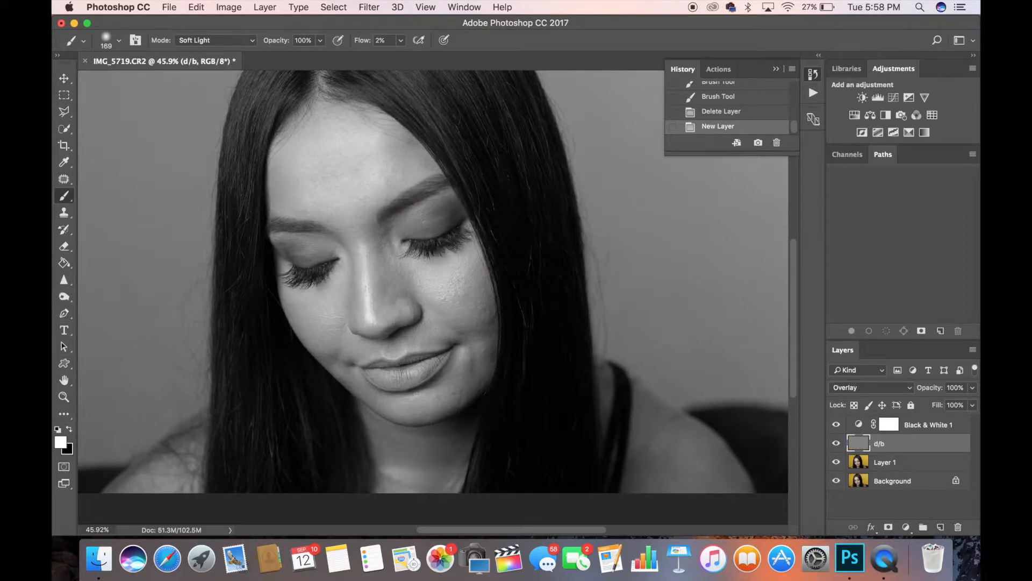
- Dodge the forehead, nose bridge and under-eye area with white on the d/b layer and compare before and after
{"action": "left_click_drag", "start_coordinate": [343, 181], "coordinate": [339, 141]}
{"action": "mouse_move", "coordinate": [353, 214]}
{"action": "left_mouse_down"}
{"action": "mouse_move", "coordinate": [383, 193]}
{"action": "mouse_move", "coordinate": [365, 255]}
{"action": "mouse_move", "coordinate": [369, 317]}
{"action": "mouse_move", "coordinate": [414, 266]}
{"action": "left_mouse_up"}
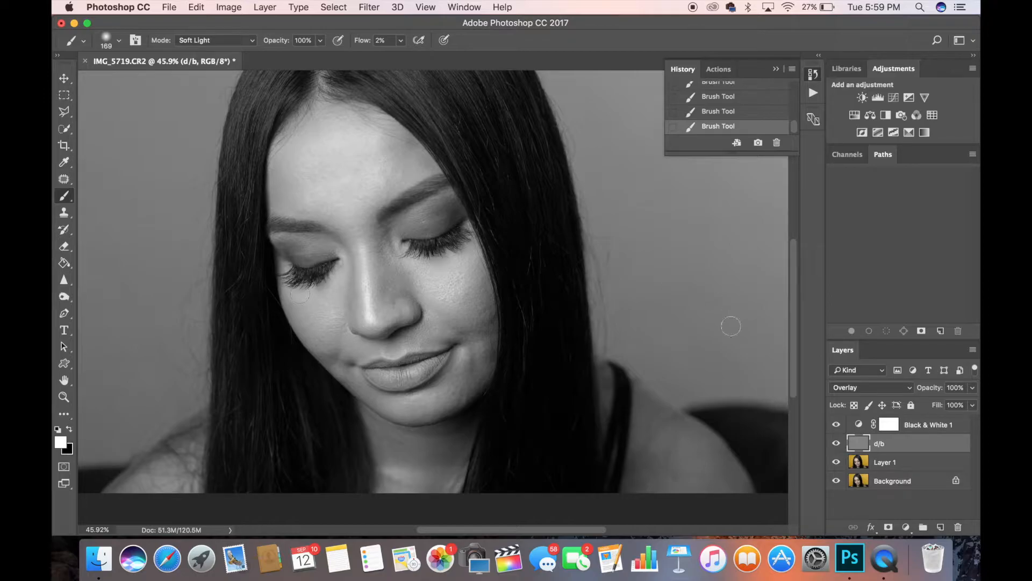
{"action": "left_click", "coordinate": [837, 443]}
{"action": "left_click", "coordinate": [838, 442]}
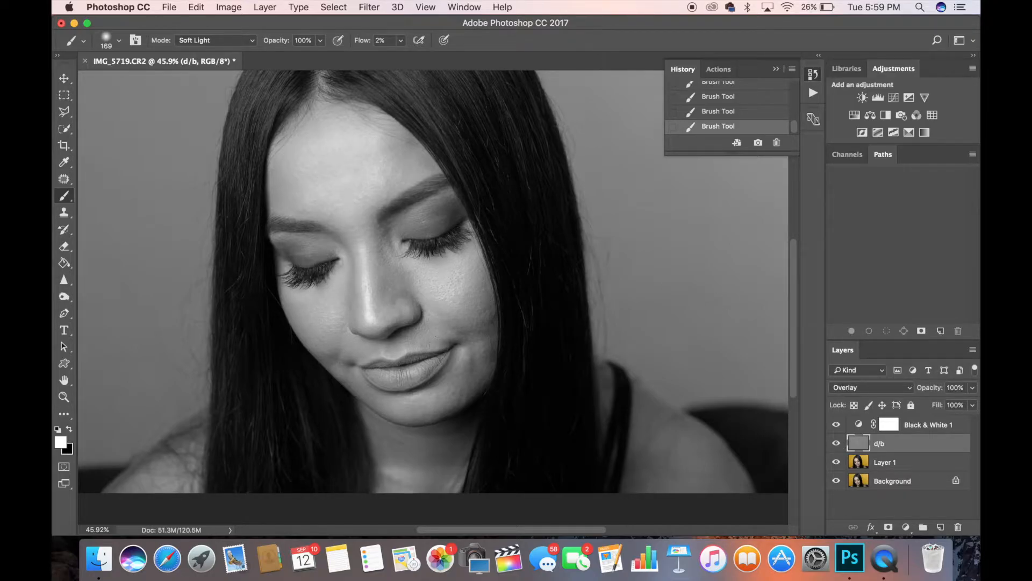
{"action": "left_click", "coordinate": [836, 444]}
{"action": "left_click", "coordinate": [836, 444]}
{"action": "left_click", "coordinate": [836, 444]}
{"action": "left_click", "coordinate": [836, 443]}
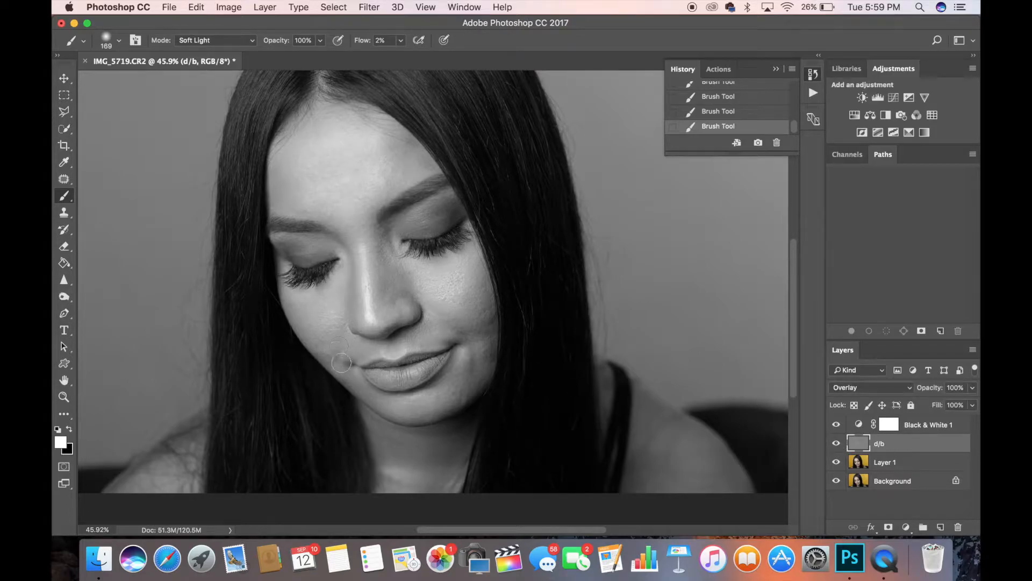
- Burn the darker areas of the face, including the eyelid shadow, with black on the d/b layer
{"action": "key", "text": "x"}
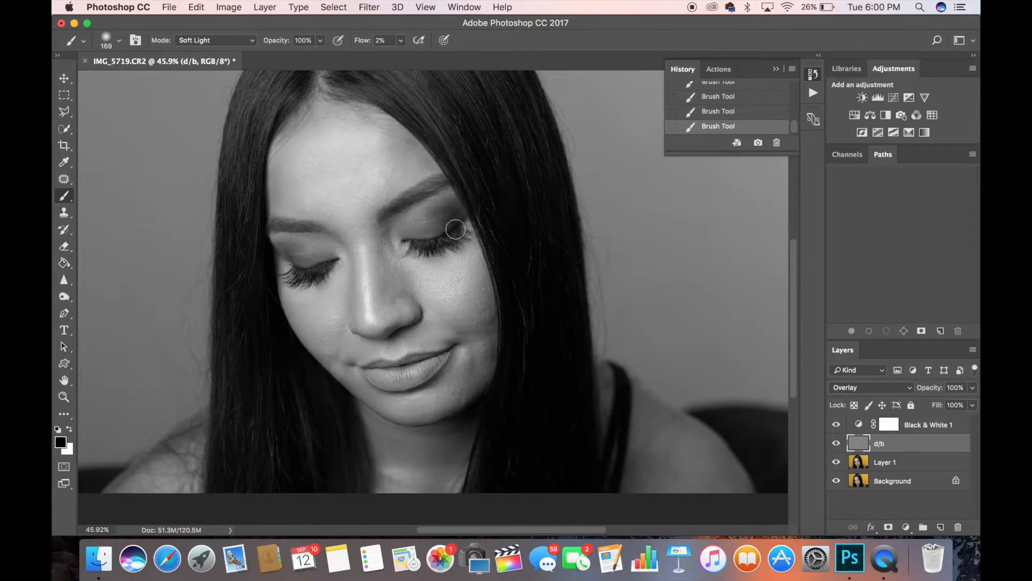
{"action": "key", "text": "x"}
{"action": "key", "text": "x"}
- Hide the Black & White layer and compare the color portrait with the d/b layer hidden and shown
{"action": "left_click", "coordinate": [836, 443]}
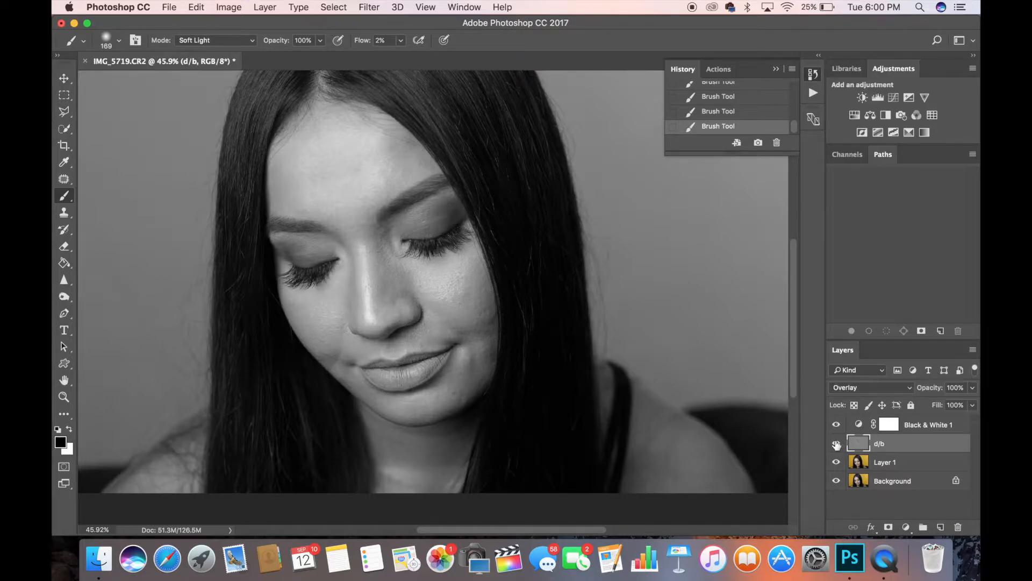
{"action": "left_click", "coordinate": [836, 443]}
{"action": "left_click", "coordinate": [837, 425]}
{"action": "left_click", "coordinate": [836, 443]}
{"action": "left_click", "coordinate": [836, 443]}
{"action": "left_click", "coordinate": [836, 443]}
{"action": "left_click", "coordinate": [837, 443]}
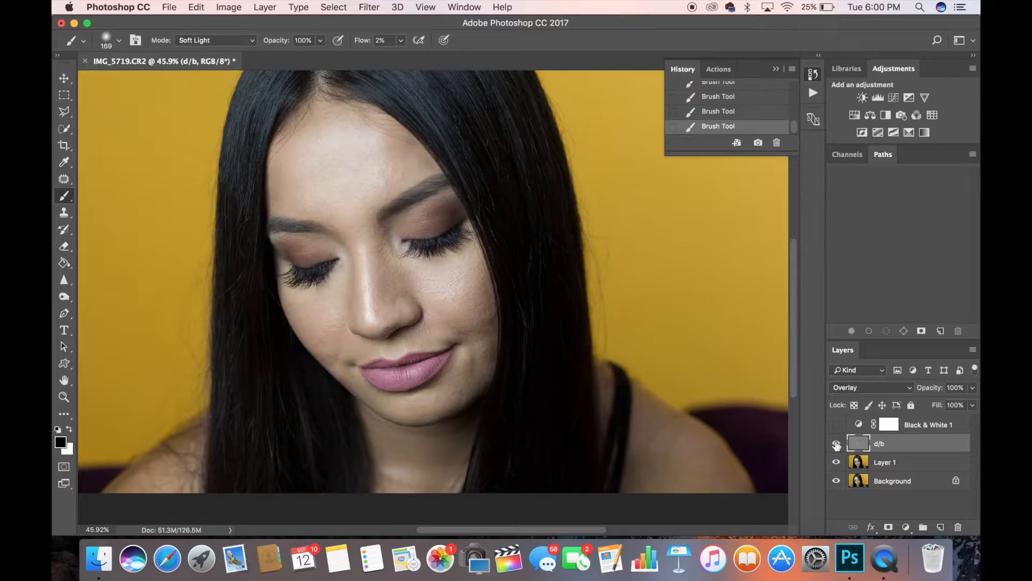
{"action": "left_click", "coordinate": [836, 443]}
{"action": "left_click", "coordinate": [836, 443]}
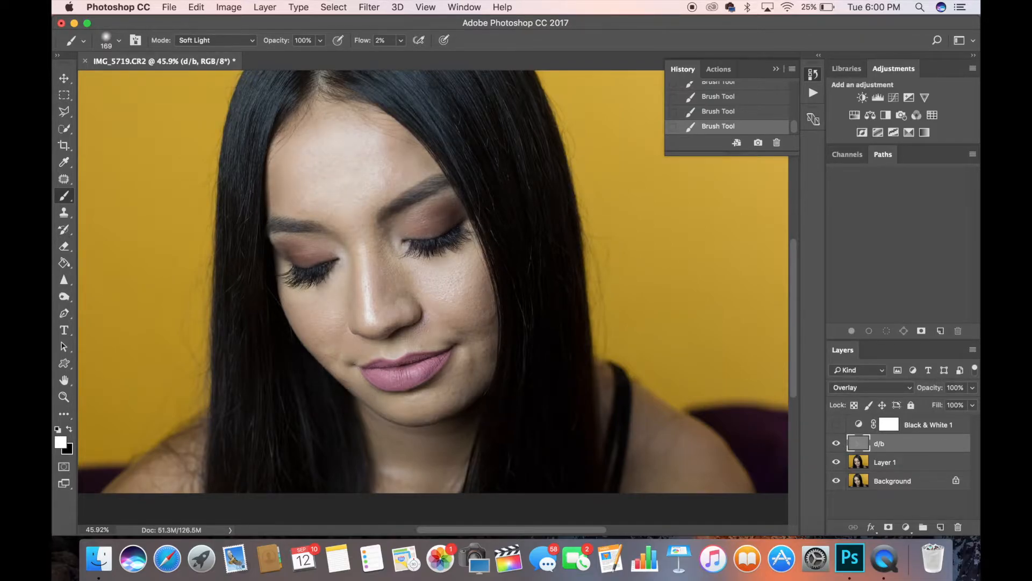
- Examine the cheeks, nose and mouth up close in color and compare the portrait with and without the d/b layer
{"action": "scroll", "coordinate": [349, 345], "scroll_direction": "up", "scroll_amount": 5}
{"action": "scroll", "coordinate": [349, 345], "scroll_direction": "left", "scroll_amount": 3}
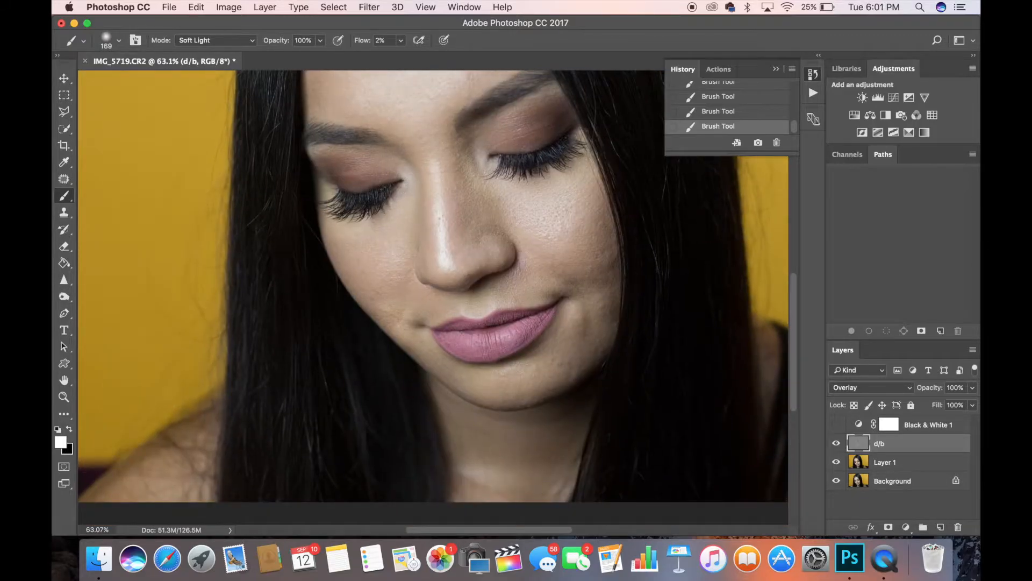
{"action": "left_click", "coordinate": [462, 28]}
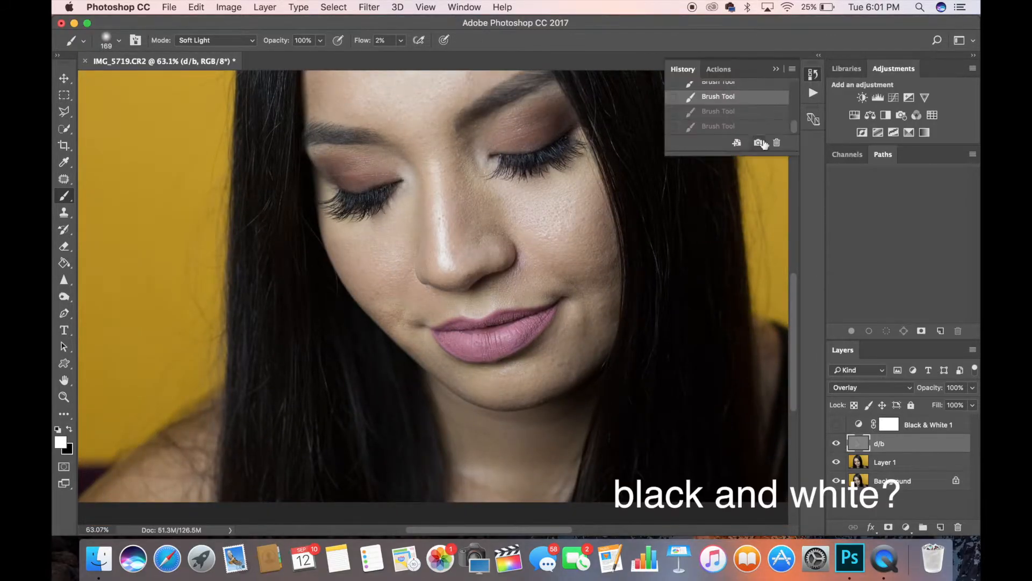
{"action": "scroll", "coordinate": [483, 272], "scroll_direction": "down", "scroll_amount": 5}
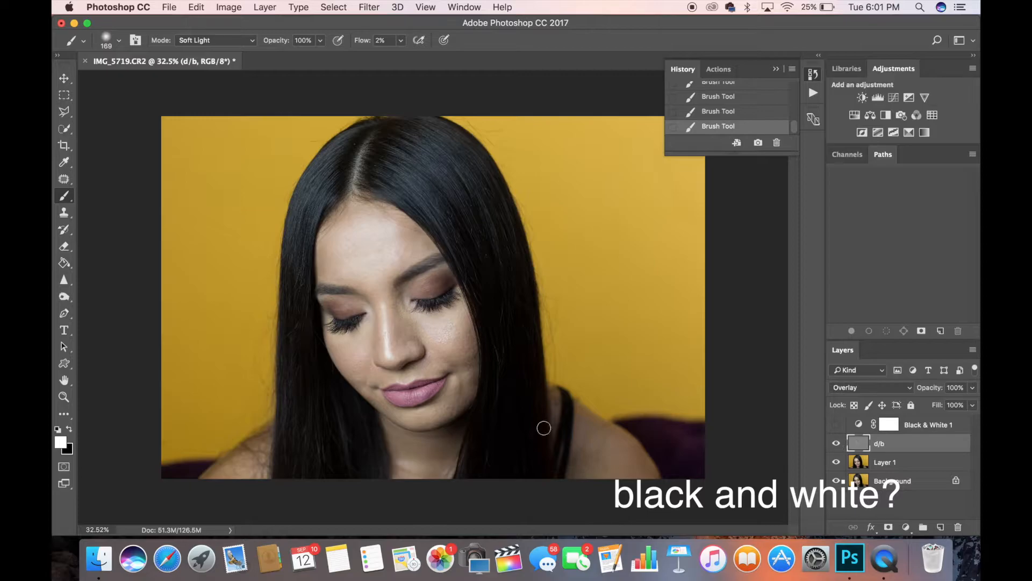
{"action": "scroll", "coordinate": [507, 395], "scroll_direction": "up", "scroll_amount": 5}
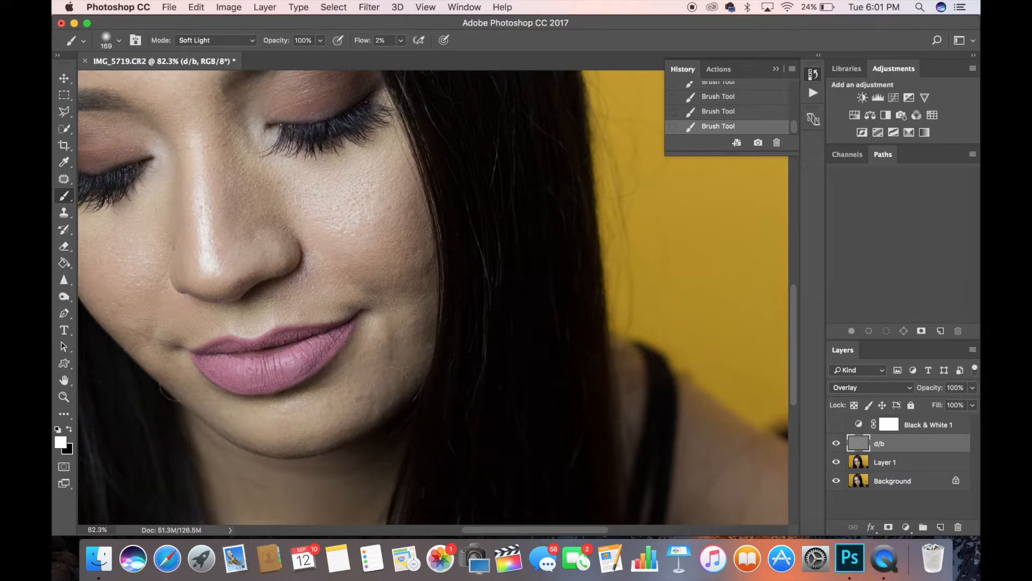
{"action": "scroll", "coordinate": [239, 339], "scroll_direction": "down", "scroll_amount": 5}
{"action": "left_click", "coordinate": [834, 444]}
{"action": "left_click", "coordinate": [834, 444]}
- Use the Patch tool on Layer 1 to remove the blemishes on the cheek beside the hair
{"action": "left_click", "coordinate": [887, 463]}
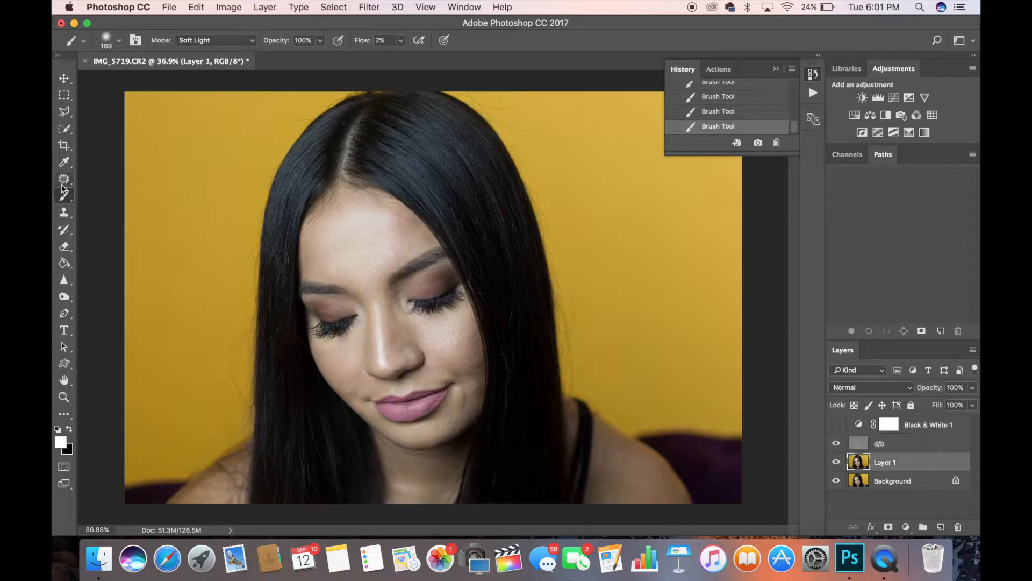
{"action": "key", "text": "j"}
{"action": "scroll", "coordinate": [322, 415], "scroll_direction": "up", "scroll_amount": 3}
{"action": "scroll", "coordinate": [323, 414], "scroll_direction": "down", "scroll_amount": 3}
{"action": "scroll", "coordinate": [321, 413], "scroll_direction": "up", "scroll_amount": 3}
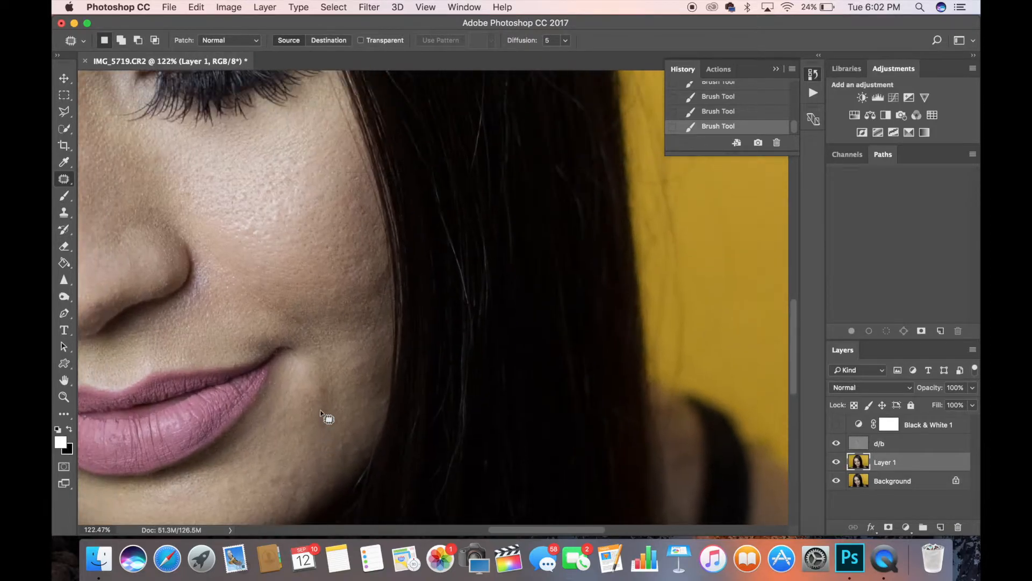
{"action": "left_click_drag", "start_coordinate": [357, 199], "coordinate": [355, 200]}
{"action": "mouse_move", "coordinate": [355, 205]}
{"action": "left_mouse_down"}
{"action": "mouse_move", "coordinate": [371, 221]}
{"action": "mouse_move", "coordinate": [362, 209]}
{"action": "left_mouse_up"}
{"action": "key", "text": "super+d"}
{"action": "left_click_drag", "start_coordinate": [364, 213], "coordinate": [365, 259]}
{"action": "key", "text": "super+d"}
{"action": "left_click_drag", "start_coordinate": [365, 262], "coordinate": [348, 267]}
{"action": "key", "text": "super+d"}
- Patch the blemishes along the chin and jaw on Layer 1, clearing each selection
{"action": "left_click_drag", "start_coordinate": [298, 471], "coordinate": [308, 474]}
{"action": "key", "text": "super+d"}
{"action": "left_click_drag", "start_coordinate": [279, 474], "coordinate": [278, 473]}
{"action": "left_click_drag", "start_coordinate": [275, 479], "coordinate": [312, 483]}
{"action": "key", "text": "super+d"}
- Brush white on the d/b layer over the dark crease beside the mouth corner and check the whole portrait
{"action": "key", "text": "super+0"}
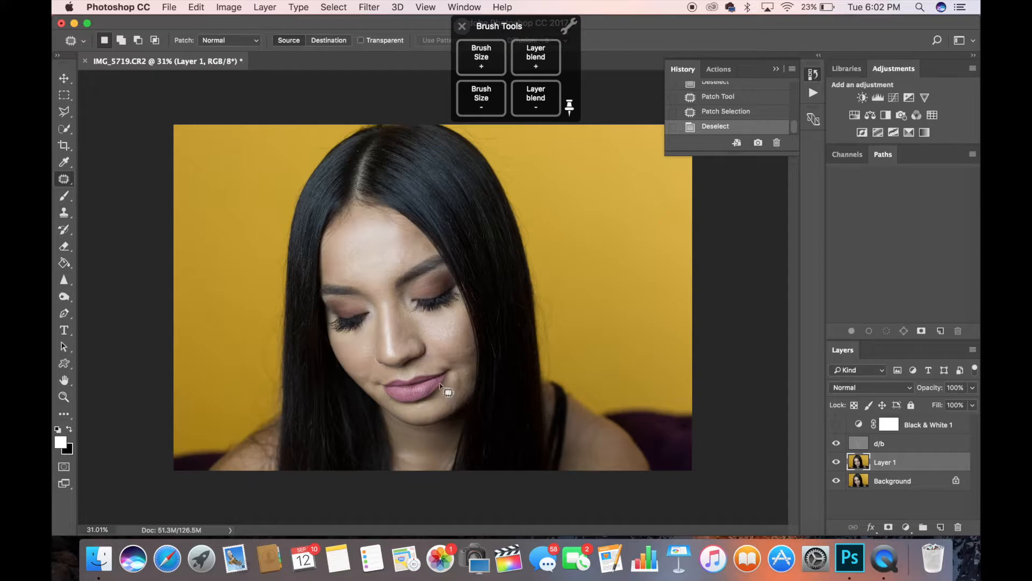
{"action": "scroll", "coordinate": [447, 391], "scroll_direction": "up", "scroll_amount": 6}
{"action": "left_click", "coordinate": [910, 443]}
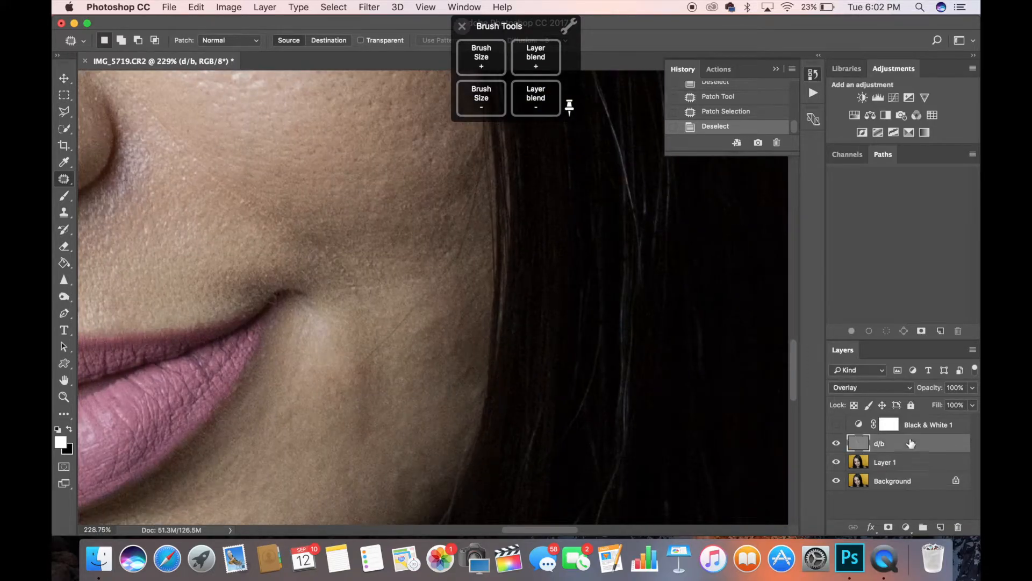
{"action": "left_click", "coordinate": [65, 196]}
{"action": "mouse_move", "coordinate": [366, 398]}
{"action": "left_mouse_down"}
{"action": "mouse_move", "coordinate": [376, 380]}
{"action": "mouse_move", "coordinate": [391, 395]}
{"action": "left_mouse_up"}
{"action": "scroll", "coordinate": [383, 397], "scroll_direction": "down", "scroll_amount": 6}
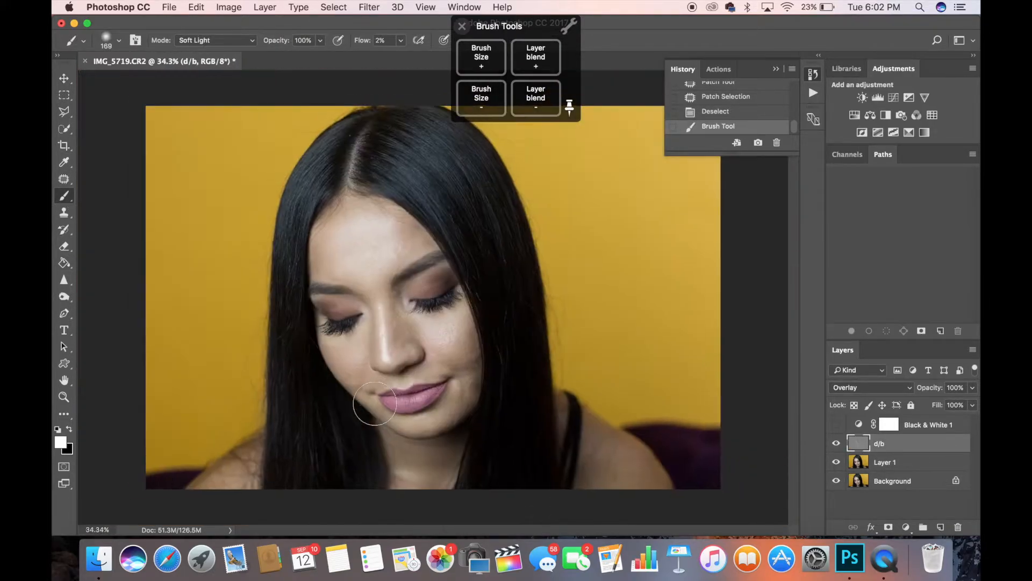
- Use the Patch tool on the marks below the mouth corner and the spot next to the nose
{"action": "scroll", "coordinate": [374, 403], "scroll_direction": "up", "scroll_amount": 5}
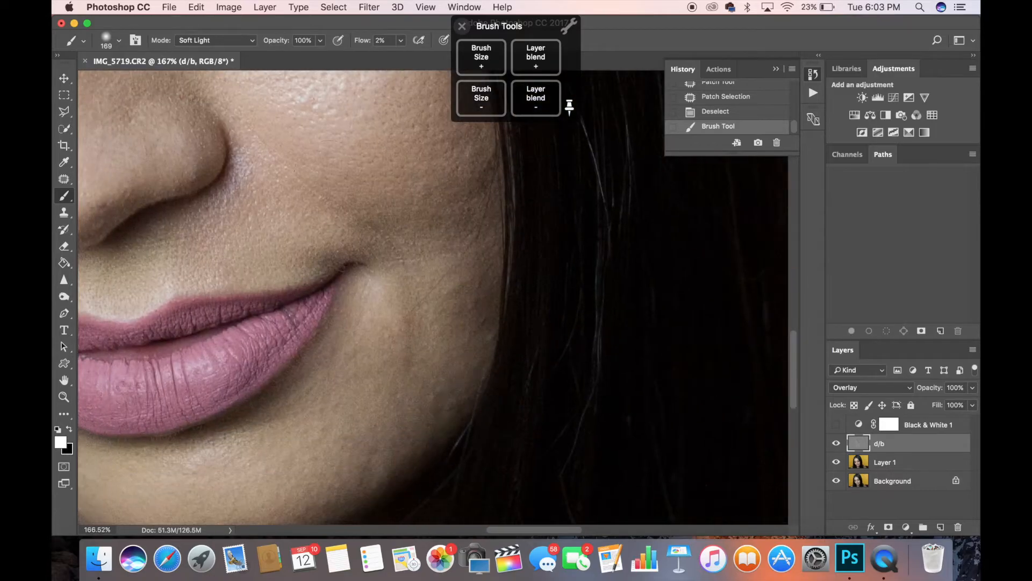
{"action": "key", "text": "j"}
{"action": "left_click_drag", "start_coordinate": [398, 338], "coordinate": [399, 340]}
{"action": "mouse_move", "coordinate": [409, 344]}
{"action": "left_mouse_down"}
{"action": "mouse_move", "coordinate": [364, 321]}
{"action": "mouse_move", "coordinate": [380, 354]}
{"action": "mouse_move", "coordinate": [409, 344]}
{"action": "left_mouse_up"}
{"action": "key", "text": "super+d"}
{"action": "key", "text": "super+d"}
{"action": "mouse_move", "coordinate": [413, 349]}
{"action": "left_mouse_down"}
{"action": "mouse_move", "coordinate": [393, 355]}
{"action": "mouse_move", "coordinate": [413, 348]}
{"action": "mouse_move", "coordinate": [422, 328]}
{"action": "left_mouse_up"}
{"action": "left_click_drag", "start_coordinate": [262, 160], "coordinate": [264, 163]}
{"action": "left_click_drag", "start_coordinate": [264, 161], "coordinate": [324, 141]}
- Make Layer 1 active and patch the remaining marks on the skin beside the mouth corner
{"action": "left_click", "coordinate": [893, 461]}
{"action": "mouse_move", "coordinate": [414, 343]}
{"action": "left_mouse_down"}
{"action": "mouse_move", "coordinate": [417, 353]}
{"action": "mouse_move", "coordinate": [397, 326]}
{"action": "mouse_move", "coordinate": [397, 342]}
{"action": "left_mouse_up"}
{"action": "key", "text": "super+d"}
{"action": "key", "text": "super+d"}
{"action": "left_click_drag", "start_coordinate": [398, 344], "coordinate": [413, 319]}
{"action": "key", "text": "super+d"}
{"action": "left_click_drag", "start_coordinate": [413, 321], "coordinate": [416, 303]}
{"action": "left_click_drag", "start_coordinate": [416, 305], "coordinate": [403, 289]}
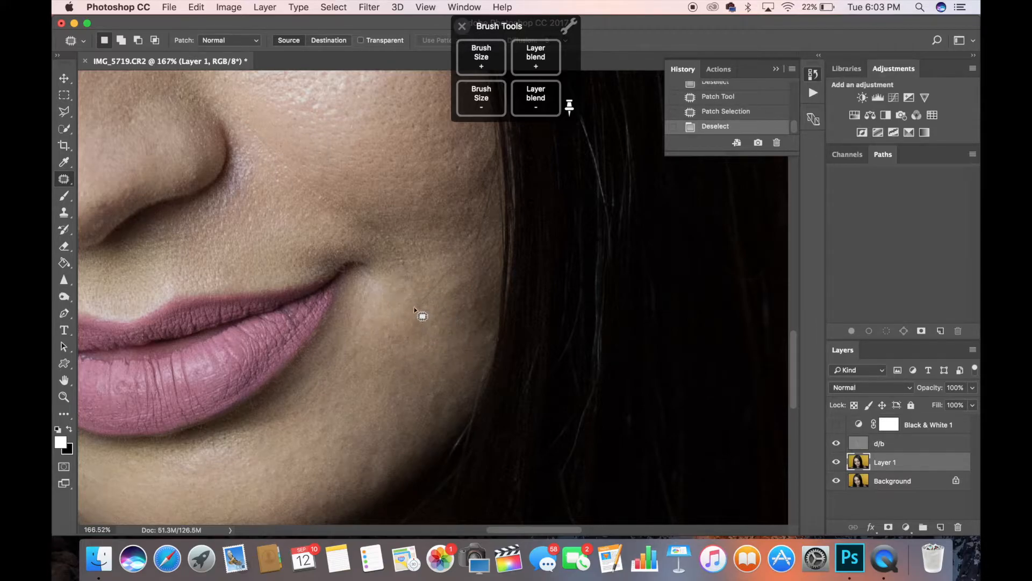
- Make the d/b layer active and dab white with the Brush tool on the lower cheek beside the mouth
{"action": "key", "text": "super+minus"}
{"action": "key", "text": "super+minus"}
{"action": "key", "text": "super+minus"}
{"action": "key", "text": "super+minus"}
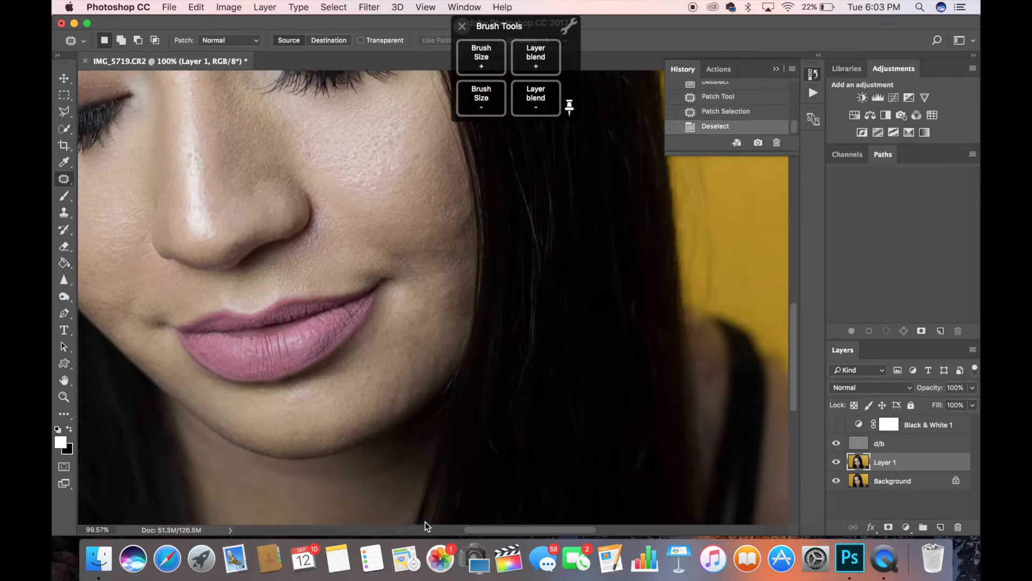
{"action": "scroll", "coordinate": [456, 398], "scroll_direction": "up", "scroll_amount": 5}
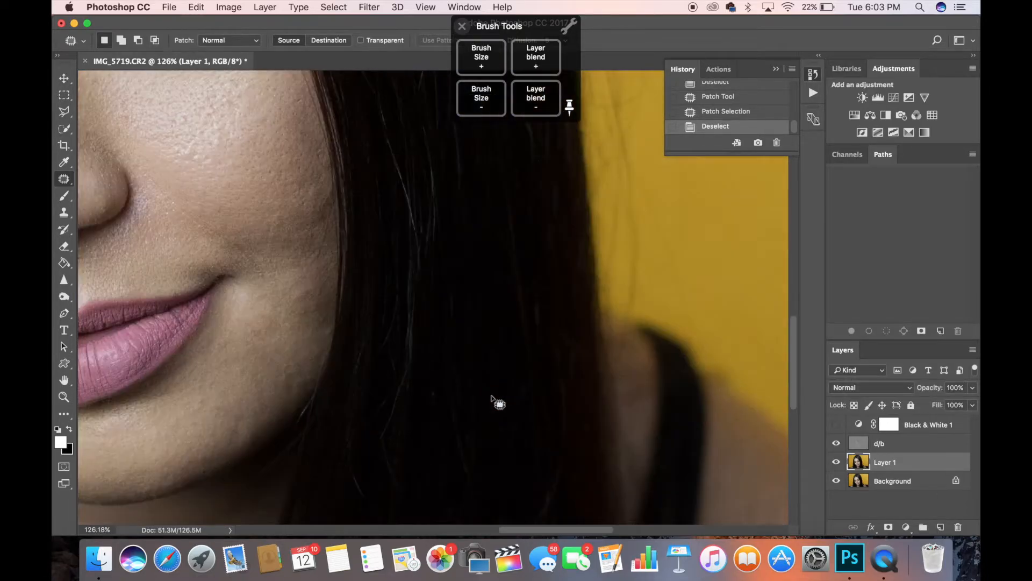
{"action": "left_click", "coordinate": [916, 451]}
{"action": "key", "text": "b"}
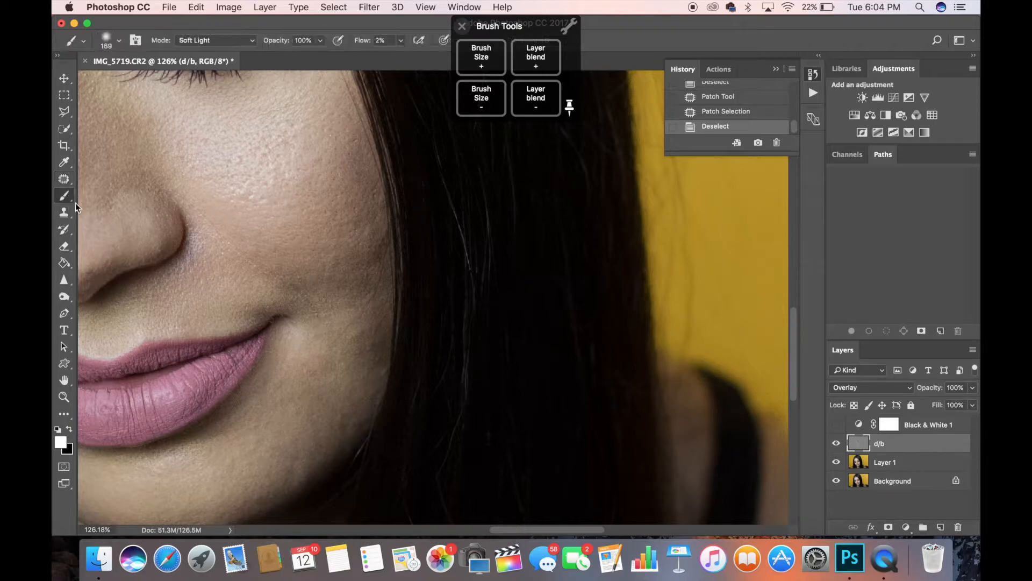
{"action": "left_click", "coordinate": [358, 360]}
{"action": "key", "text": "super+0"}
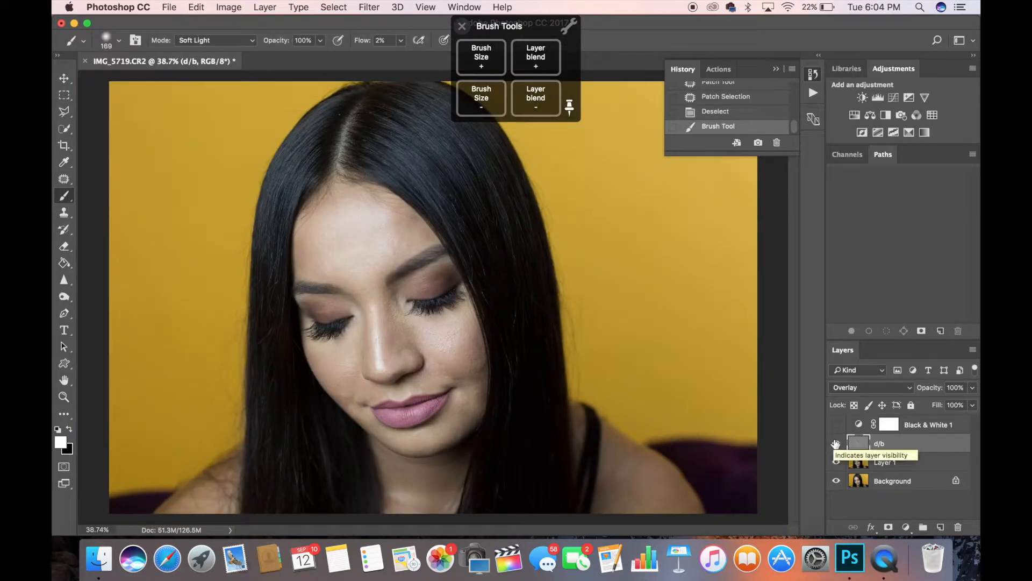
{"action": "left_click", "coordinate": [484, 412]}
{"action": "scroll", "coordinate": [446, 434], "scroll_direction": "down", "scroll_amount": 2}
- Compare the portrait without the d/b layer, check it with the Black & White layer shown, and make d/b active
{"action": "left_click", "coordinate": [836, 443]}
{"action": "left_click", "coordinate": [837, 443]}
{"action": "left_click", "coordinate": [889, 424]}
{"action": "left_click", "coordinate": [836, 425]}
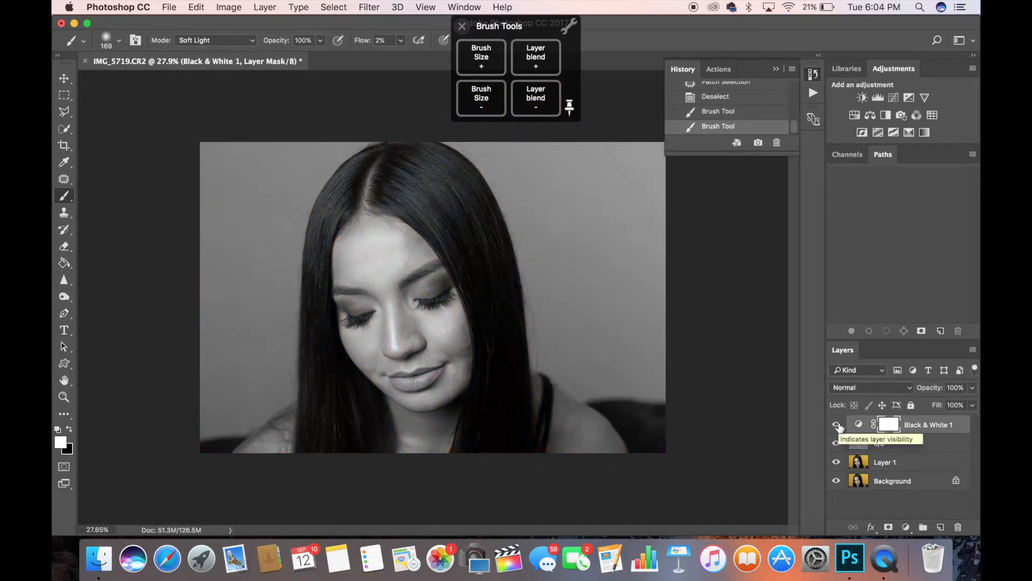
{"action": "left_click", "coordinate": [439, 359]}
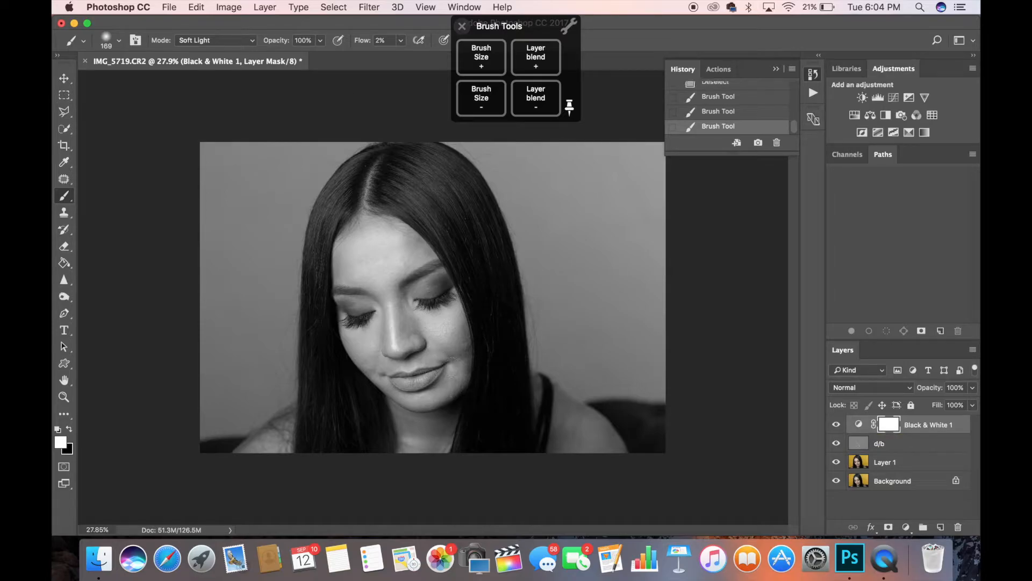
{"action": "left_click", "coordinate": [882, 443]}
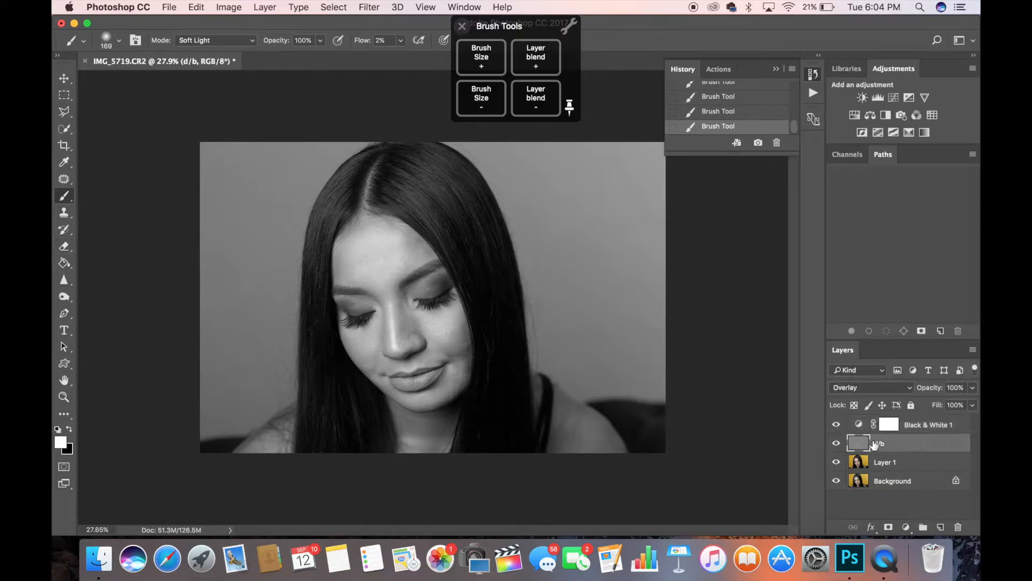
- Delete the Black & White adjustment layer above the d/b layer
{"action": "left_click", "coordinate": [836, 424]}
{"action": "left_click", "coordinate": [836, 424]}
{"action": "left_click", "coordinate": [958, 424]}
{"action": "key", "text": "BackSpace"}
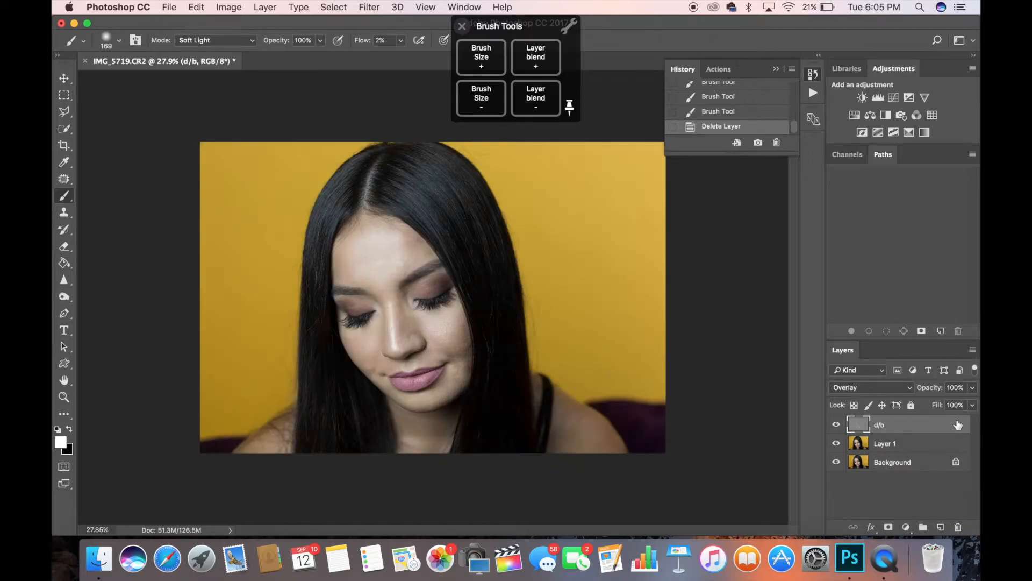
- Add a Curves adjustment layer with lifted blacks, brighter midtones and the white point lowered to output 246
{"action": "left_click", "coordinate": [894, 96]}
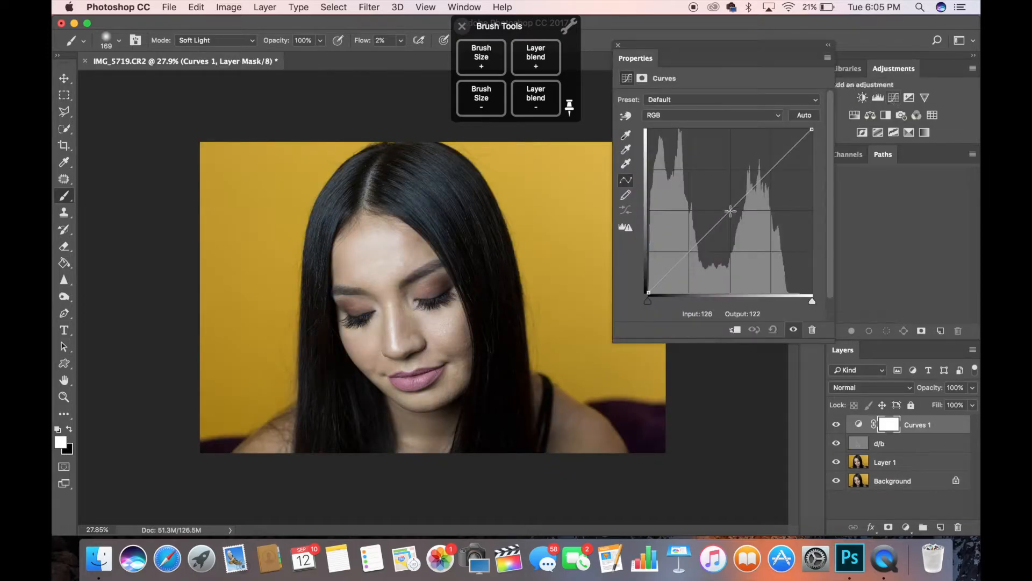
{"action": "left_click_drag", "start_coordinate": [721, 220], "coordinate": [722, 201]}
{"action": "left_click_drag", "start_coordinate": [649, 292], "coordinate": [649, 283]}
{"action": "left_click_drag", "start_coordinate": [684, 243], "coordinate": [684, 246]}
{"action": "left_click_drag", "start_coordinate": [812, 130], "coordinate": [812, 135]}
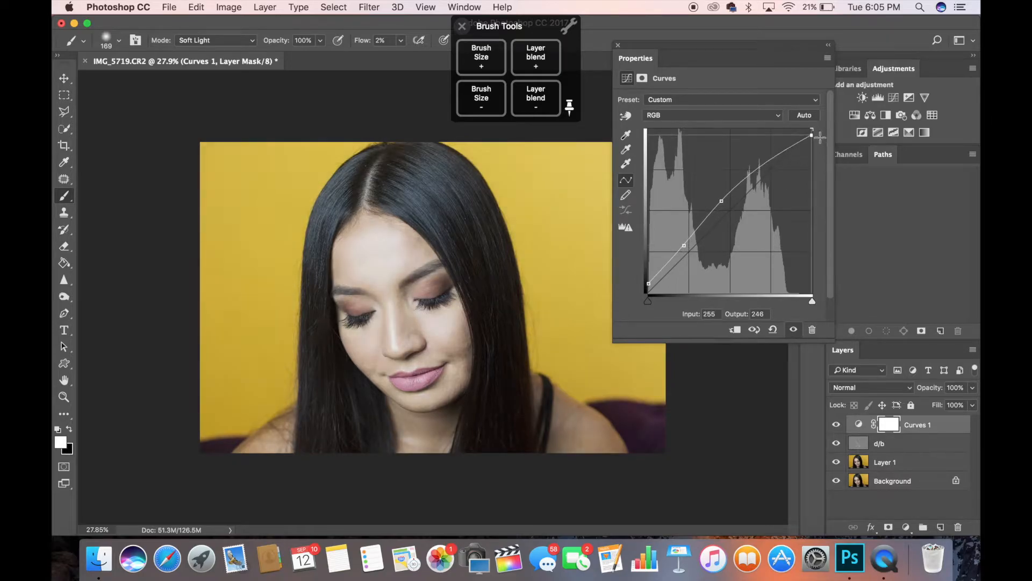
{"action": "left_click", "coordinate": [760, 169]}
{"action": "left_click_drag", "start_coordinate": [722, 201], "coordinate": [728, 199]}
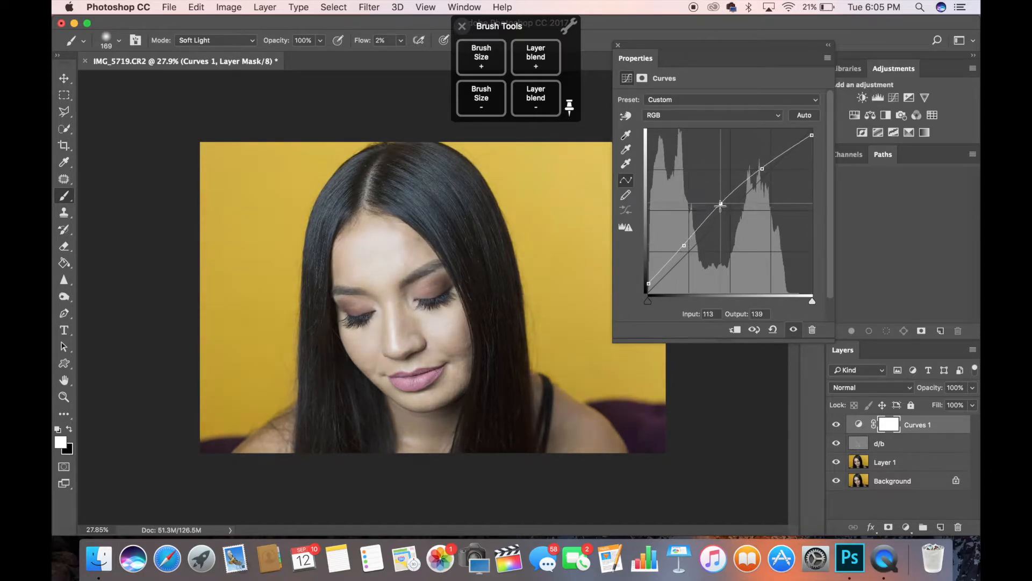
{"action": "left_click", "coordinate": [617, 46]}
- Try Screen and Soft Light as the Curves layer's blend mode
{"action": "left_click", "coordinate": [869, 387]}
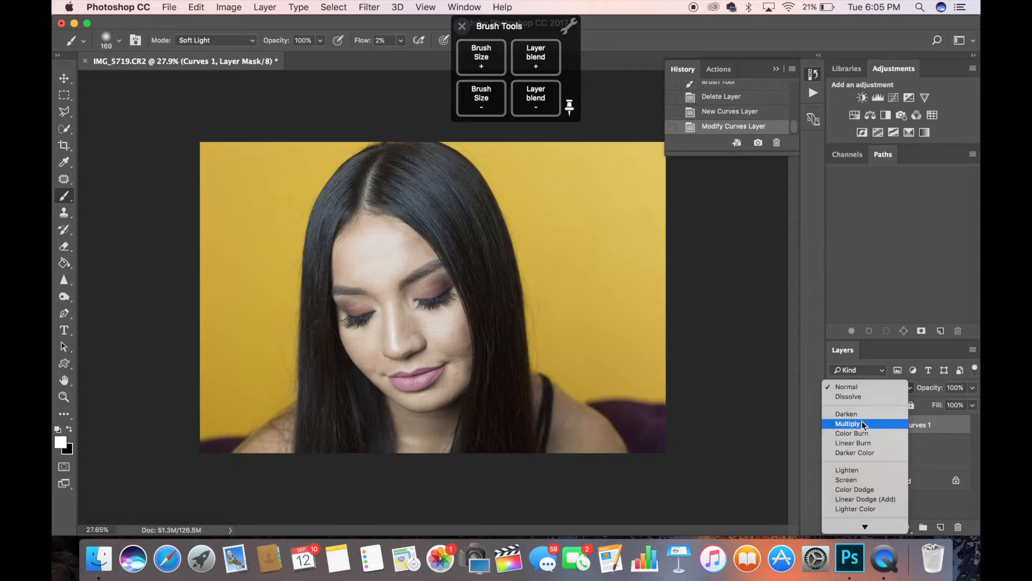
{"action": "left_click", "coordinate": [857, 479]}
{"action": "left_click", "coordinate": [870, 386]}
{"action": "left_click", "coordinate": [874, 395]}
- Set the Curves layer's blend mode to Luminosity and its opacity to 30%
{"action": "left_click", "coordinate": [871, 388]}
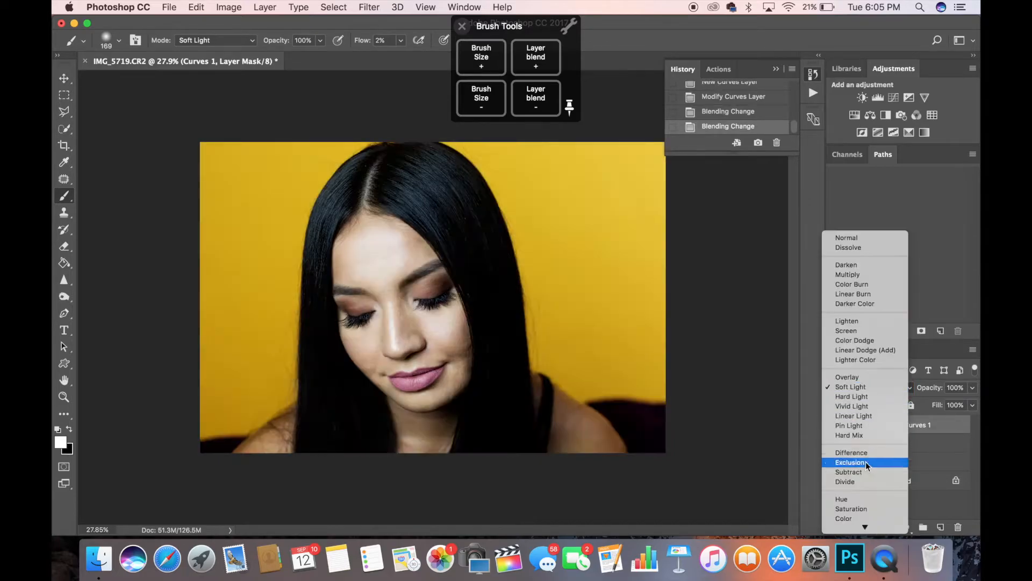
{"action": "left_click", "coordinate": [867, 524]}
{"action": "left_click", "coordinate": [973, 387]}
{"action": "left_click_drag", "start_coordinate": [973, 402], "coordinate": [929, 403]}
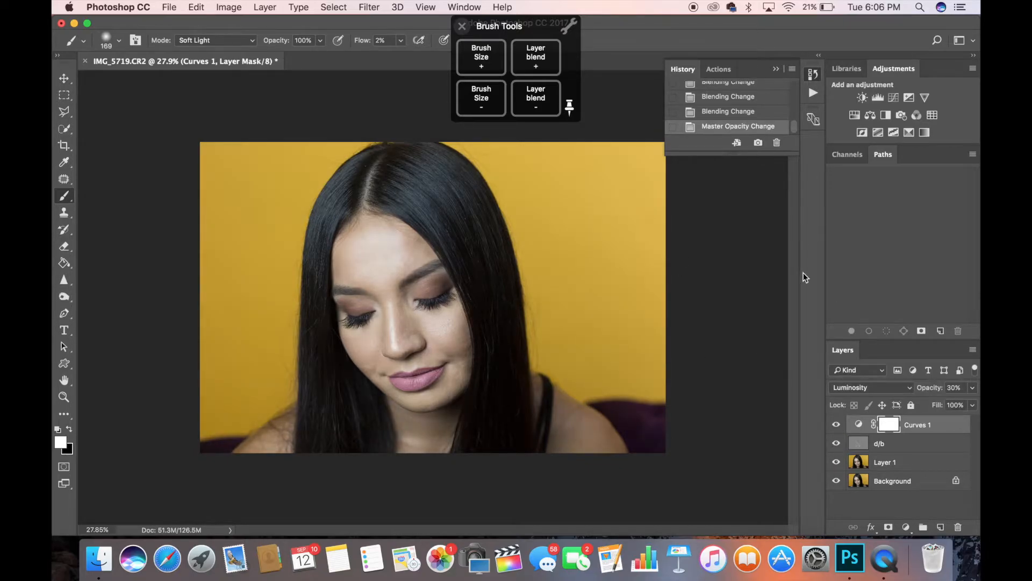
- Add a second Curves adjustment layer above the Curves 1 layer
{"action": "left_click", "coordinate": [892, 97]}
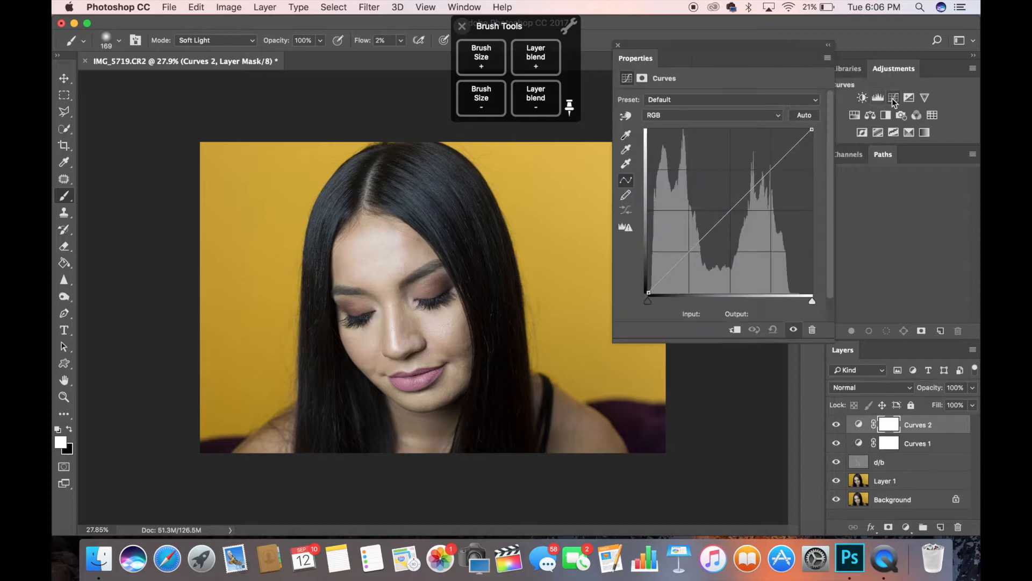
- Try a contrast curve with lifted blacks and a lowered white point on the Curves 2 layer, and reset it
{"action": "left_click_drag", "start_coordinate": [688, 251], "coordinate": [694, 256]}
{"action": "left_click", "coordinate": [731, 211]}
{"action": "left_click_drag", "start_coordinate": [783, 155], "coordinate": [782, 155]}
{"action": "left_click_drag", "start_coordinate": [649, 293], "coordinate": [648, 276]}
{"action": "left_click_drag", "start_coordinate": [812, 130], "coordinate": [813, 143]}
{"action": "left_click", "coordinate": [731, 211]}
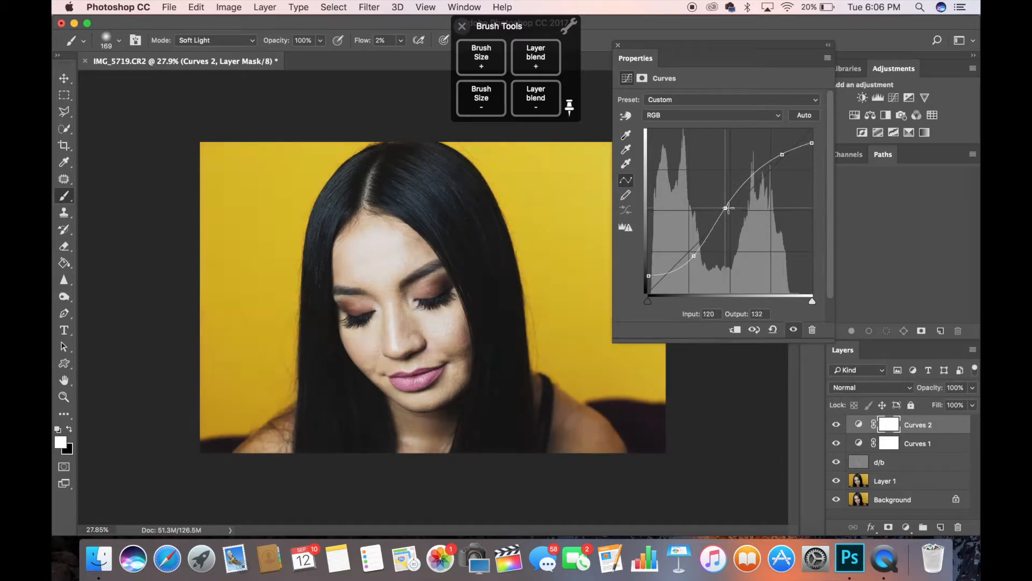
{"action": "left_click_drag", "start_coordinate": [731, 213], "coordinate": [732, 211]}
{"action": "mouse_move", "coordinate": [693, 256]}
{"action": "left_mouse_down"}
{"action": "mouse_move", "coordinate": [692, 221]}
{"action": "mouse_move", "coordinate": [687, 246]}
{"action": "left_mouse_up"}
{"action": "left_click_drag", "start_coordinate": [782, 154], "coordinate": [813, 133]}
{"action": "left_click_drag", "start_coordinate": [687, 246], "coordinate": [688, 248]}
{"action": "mouse_move", "coordinate": [649, 275]}
{"action": "left_mouse_down"}
{"action": "mouse_move", "coordinate": [654, 294]}
{"action": "mouse_move", "coordinate": [648, 288]}
{"action": "left_mouse_up"}
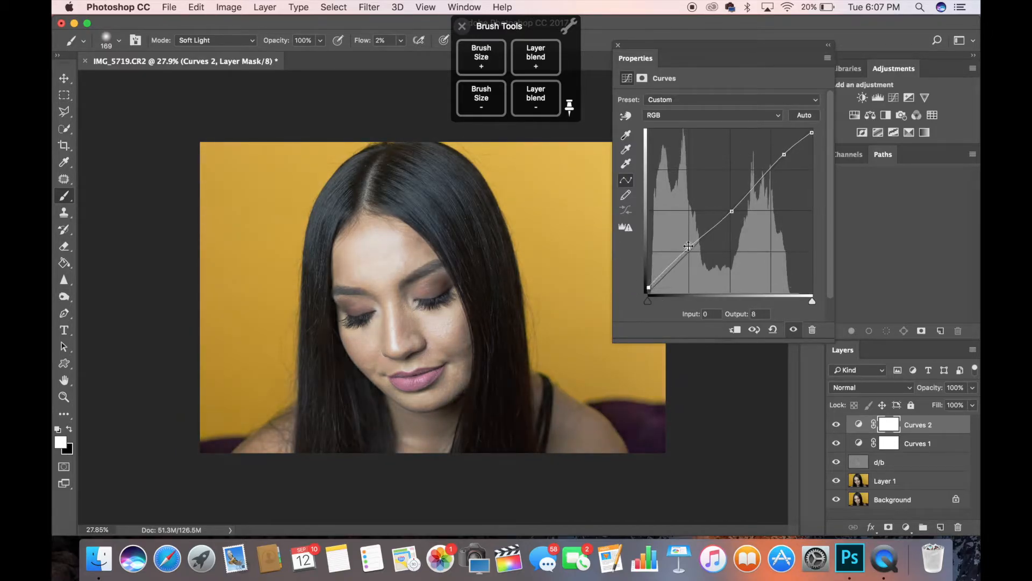
{"action": "left_click_drag", "start_coordinate": [689, 248], "coordinate": [699, 256]}
{"action": "left_click_drag", "start_coordinate": [784, 154], "coordinate": [783, 162]}
{"action": "left_click", "coordinate": [774, 330]}
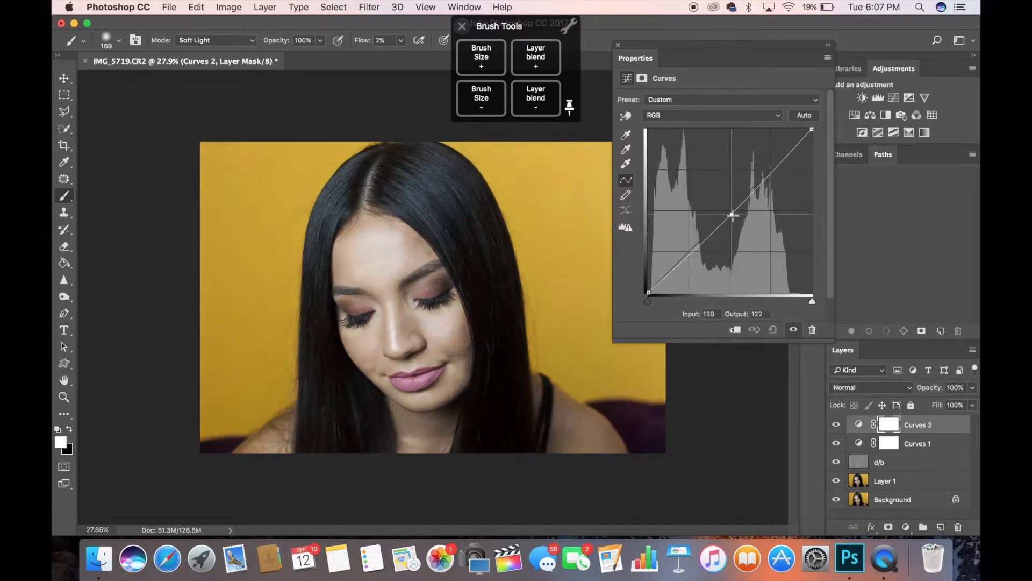
- Shape Curves 2 with darker midtones, a lowered white point and the black point at input 9, and set the layer opacity to 20%
{"action": "left_click_drag", "start_coordinate": [730, 212], "coordinate": [737, 219]}
{"action": "left_click_drag", "start_coordinate": [689, 257], "coordinate": [694, 256]}
{"action": "left_click_drag", "start_coordinate": [783, 167], "coordinate": [776, 172]}
{"action": "left_click_drag", "start_coordinate": [736, 219], "coordinate": [735, 218]}
{"action": "left_click_drag", "start_coordinate": [649, 293], "coordinate": [652, 293]}
{"action": "left_click", "coordinate": [793, 330]}
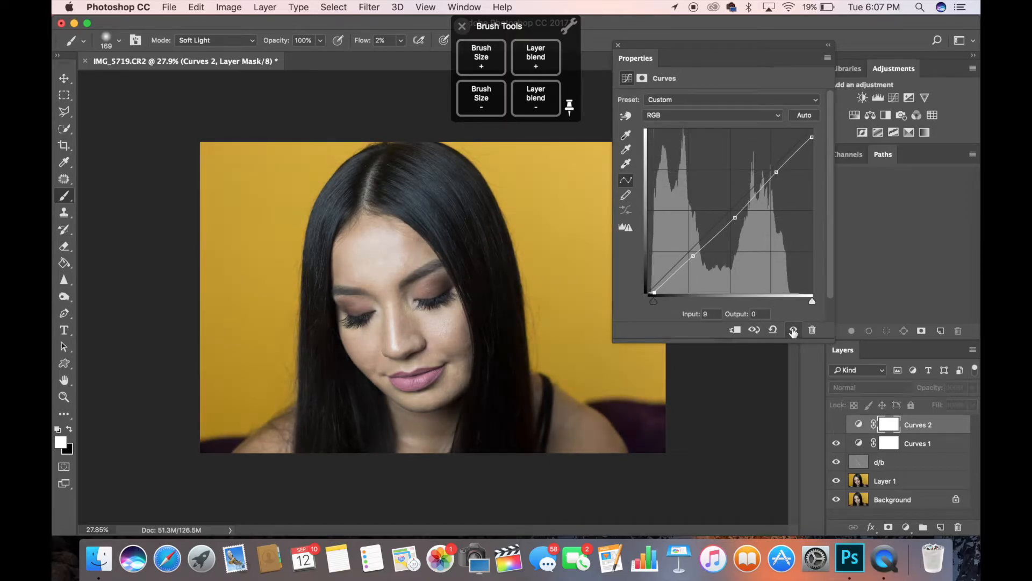
{"action": "left_click", "coordinate": [793, 329]}
{"action": "left_click", "coordinate": [619, 46]}
{"action": "left_click_drag", "start_coordinate": [923, 404], "coordinate": [924, 404]}
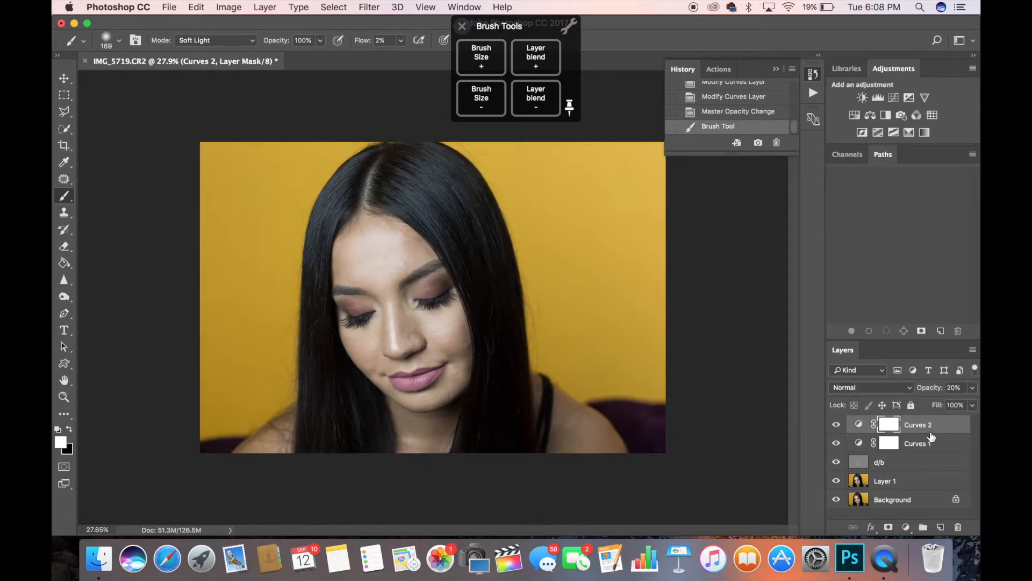
- Group Curves 2, Curves 1, d/b and Layer 1 together and expand the group
{"action": "left_click", "coordinate": [918, 484], "text": "shift"}
{"action": "key", "text": "super+g"}
{"action": "left_click", "coordinate": [851, 422]}
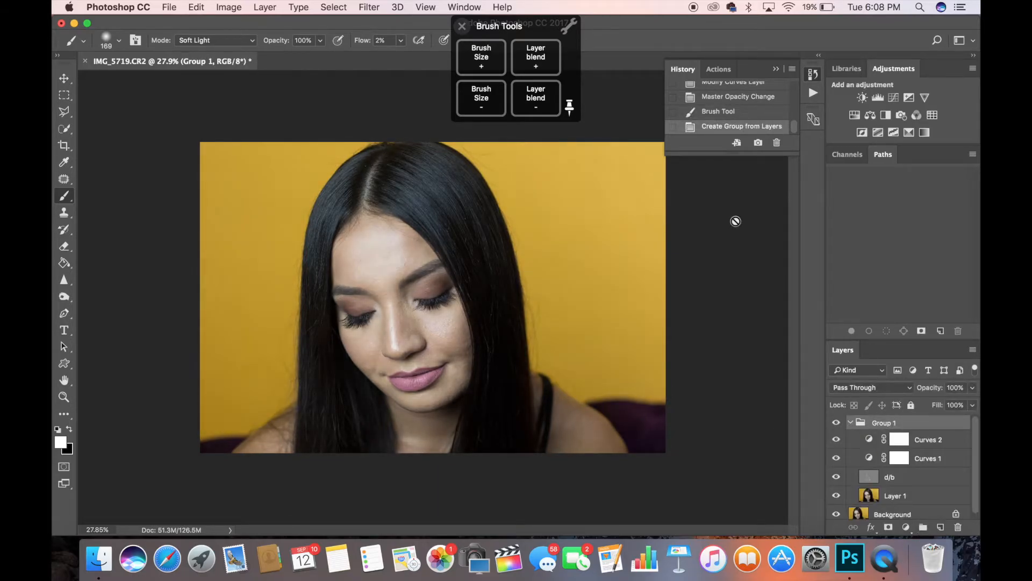
- Add a Brightness/Contrast adjustment layer with brightness 4 and contrast 2
{"action": "left_click", "coordinate": [862, 97]}
{"action": "left_click_drag", "start_coordinate": [721, 129], "coordinate": [721, 160]}
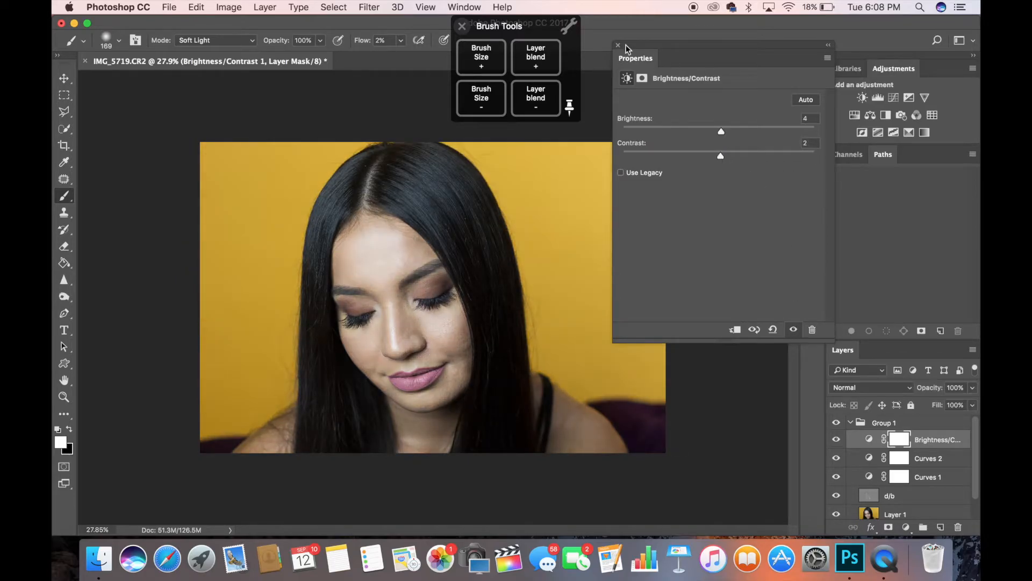
- Add a Hue/Saturation adjustment layer with hue -2, saturation -3 and lightness -2, and compare the image with and without the group
{"action": "left_click", "coordinate": [855, 115]}
{"action": "left_click_drag", "start_coordinate": [718, 144], "coordinate": [815, 148]}
{"action": "left_click", "coordinate": [793, 329]}
{"action": "left_click", "coordinate": [793, 329]}
{"action": "left_click", "coordinate": [724, 142]}
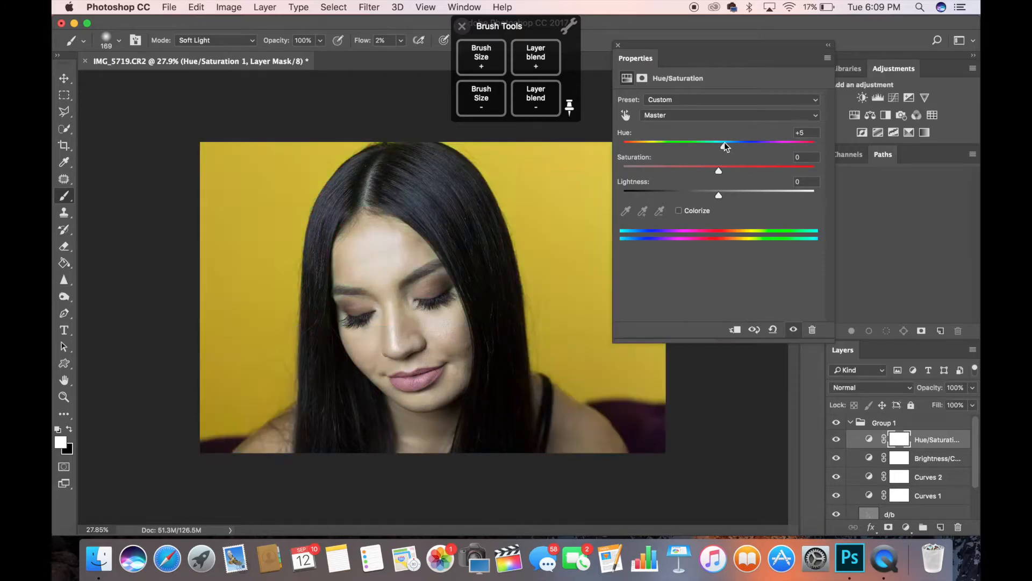
{"action": "left_click_drag", "start_coordinate": [724, 142], "coordinate": [718, 148]}
{"action": "mouse_move", "coordinate": [719, 196]}
{"action": "left_mouse_down"}
{"action": "mouse_move", "coordinate": [728, 196]}
{"action": "mouse_move", "coordinate": [717, 195]}
{"action": "left_mouse_up"}
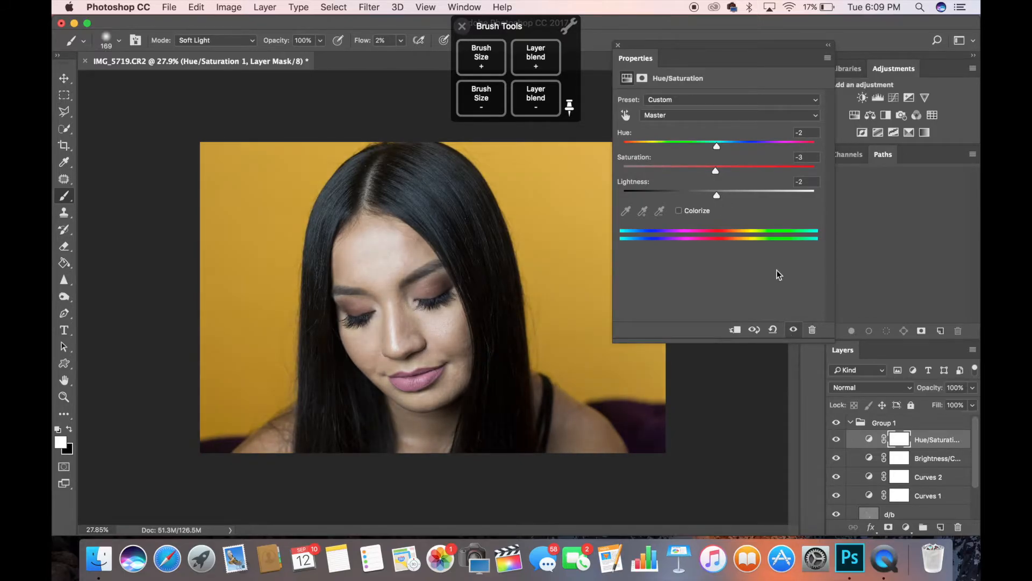
{"action": "left_click", "coordinate": [618, 45]}
{"action": "left_click", "coordinate": [836, 423]}
{"action": "left_click", "coordinate": [836, 423]}
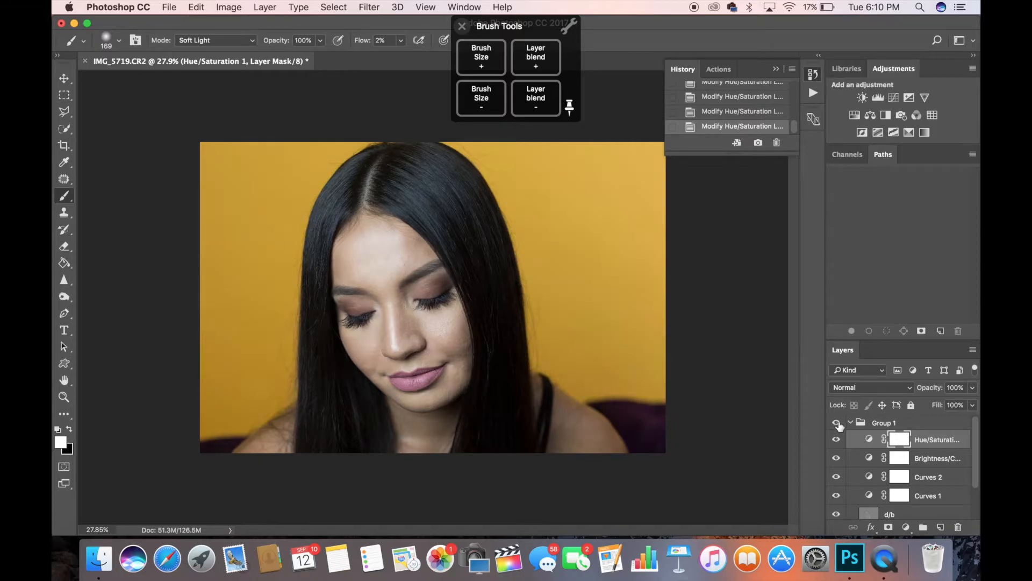
{"action": "left_click", "coordinate": [878, 98]}
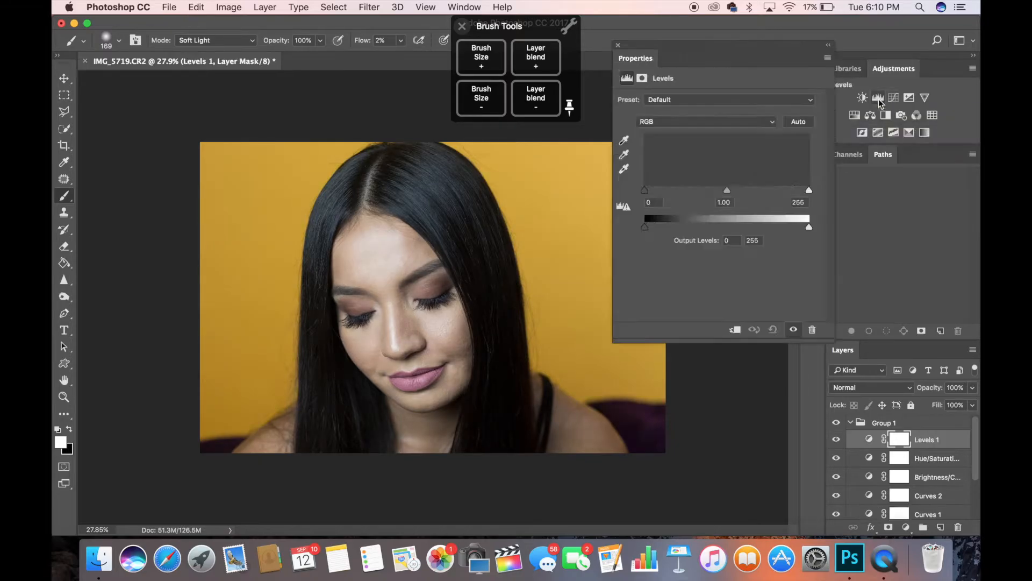
{"action": "left_click", "coordinate": [618, 45]}
{"action": "key", "text": "Delete"}
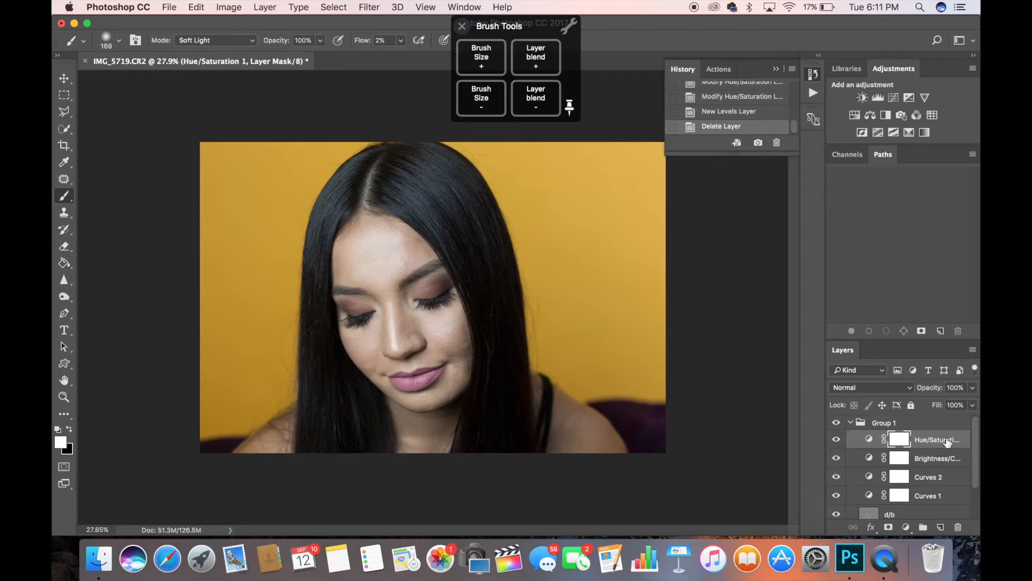
- On Layer 1, patch the uneven skin between the lower cheek and the nearby corner of the mouth
{"action": "left_click", "coordinate": [463, 27]}
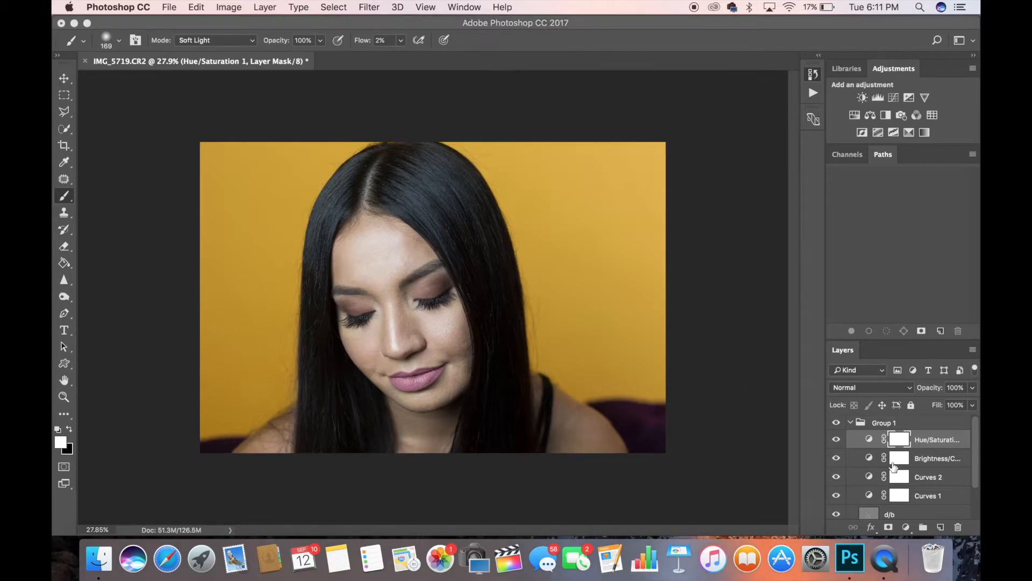
{"action": "left_click_drag", "start_coordinate": [974, 456], "coordinate": [974, 486]}
{"action": "left_click", "coordinate": [902, 490]}
{"action": "scroll", "coordinate": [509, 326], "scroll_direction": "up", "scroll_amount": 5}
{"action": "scroll", "coordinate": [510, 326], "scroll_direction": "up", "scroll_amount": 2}
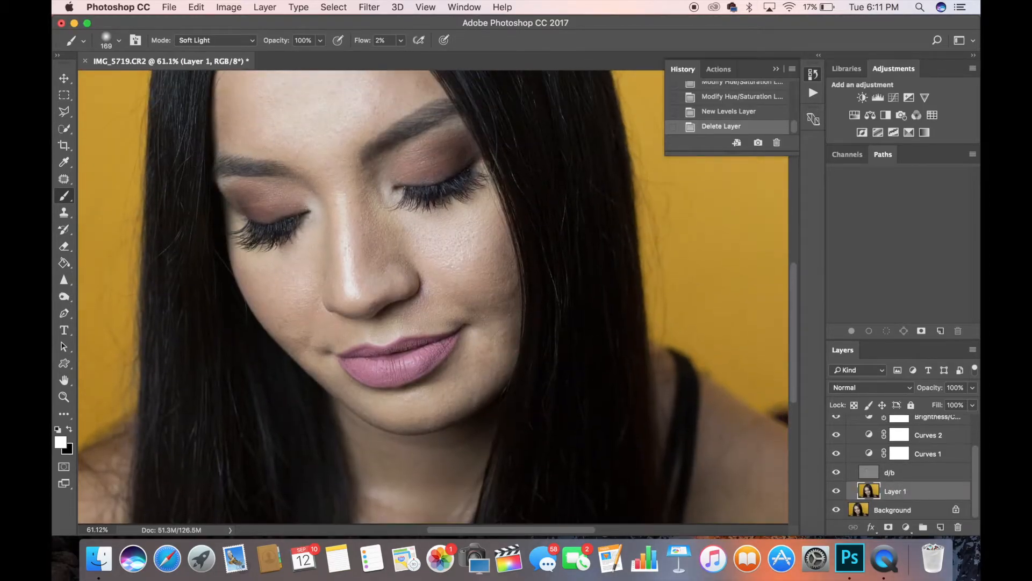
{"action": "left_click", "coordinate": [64, 180]}
{"action": "left_click_drag", "start_coordinate": [295, 325], "coordinate": [280, 307]}
{"action": "key", "text": "super+d"}
{"action": "mouse_move", "coordinate": [301, 332]}
{"action": "left_mouse_down"}
{"action": "mouse_move", "coordinate": [279, 324]}
{"action": "mouse_move", "coordinate": [301, 340]}
{"action": "mouse_move", "coordinate": [322, 334]}
{"action": "left_mouse_up"}
{"action": "key", "text": "super+d"}
{"action": "key", "text": "super+d"}
{"action": "left_click", "coordinate": [743, 96]}
{"action": "scroll", "coordinate": [753, 113], "scroll_direction": "up", "scroll_amount": 3}
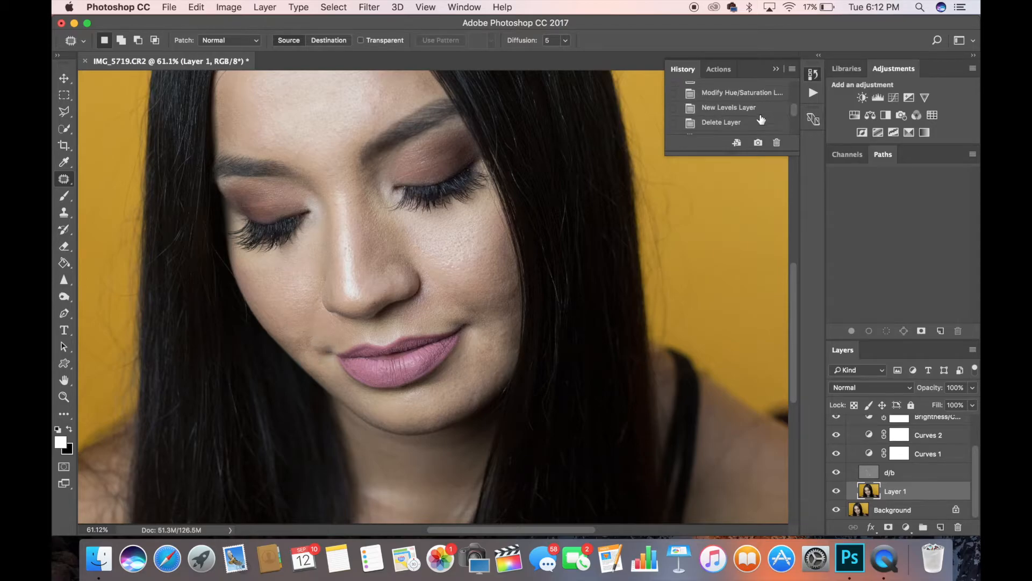
{"action": "scroll", "coordinate": [790, 119], "scroll_direction": "down", "scroll_amount": 3}
{"action": "key", "text": "super+d"}
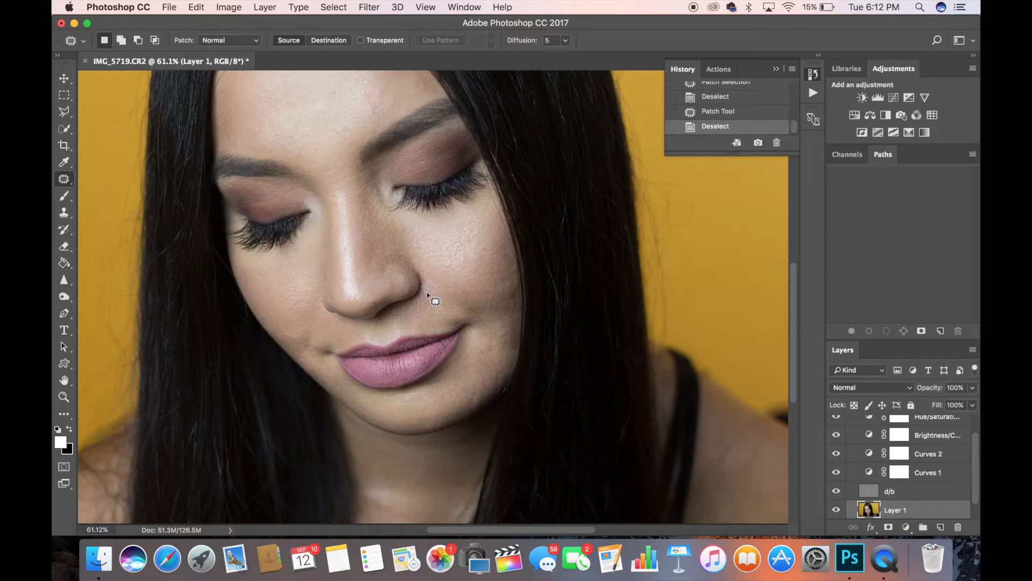
- Patch the small mark on the lower cheek near the jaw edge on Layer 1
{"action": "scroll", "coordinate": [428, 295], "scroll_direction": "up", "scroll_amount": 8}
{"action": "scroll", "coordinate": [428, 294], "scroll_direction": "left", "scroll_amount": 4}
{"action": "left_click_drag", "start_coordinate": [344, 299], "coordinate": [346, 298]}
{"action": "left_click_drag", "start_coordinate": [345, 298], "coordinate": [334, 286]}
{"action": "key", "text": "super+d"}
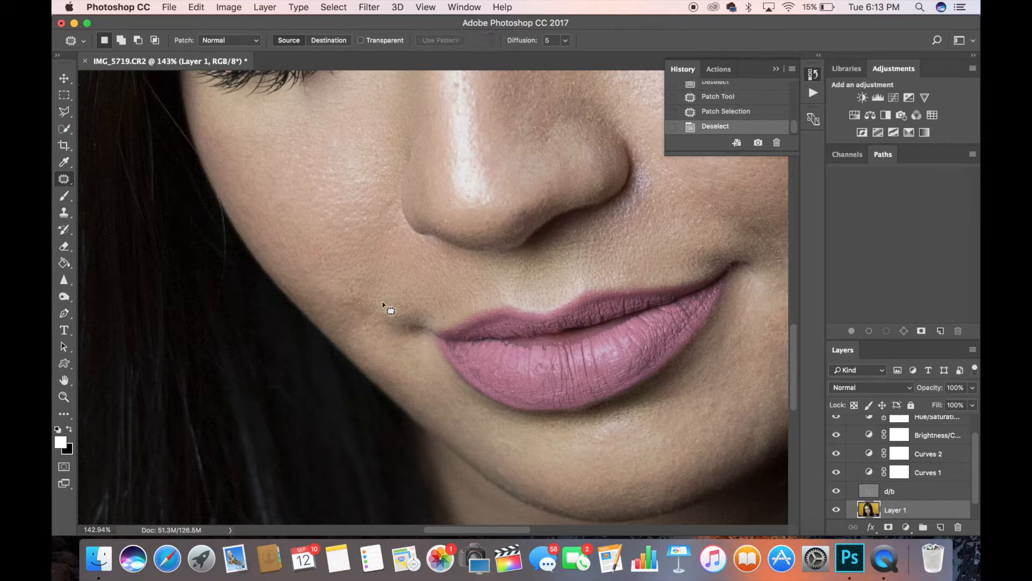
- Patch the dark crease just outside the corner of the lips with clean surrounding skin
{"action": "left_click_drag", "start_coordinate": [401, 311], "coordinate": [403, 311]}
{"action": "mouse_move", "coordinate": [406, 322]}
{"action": "left_mouse_down"}
{"action": "mouse_move", "coordinate": [417, 282]}
{"action": "mouse_move", "coordinate": [408, 312]}
{"action": "left_mouse_up"}
{"action": "key", "text": "super+d"}
{"action": "left_click_drag", "start_coordinate": [415, 319], "coordinate": [422, 363]}
{"action": "key", "text": "super+d"}
{"action": "key", "text": "super+0"}
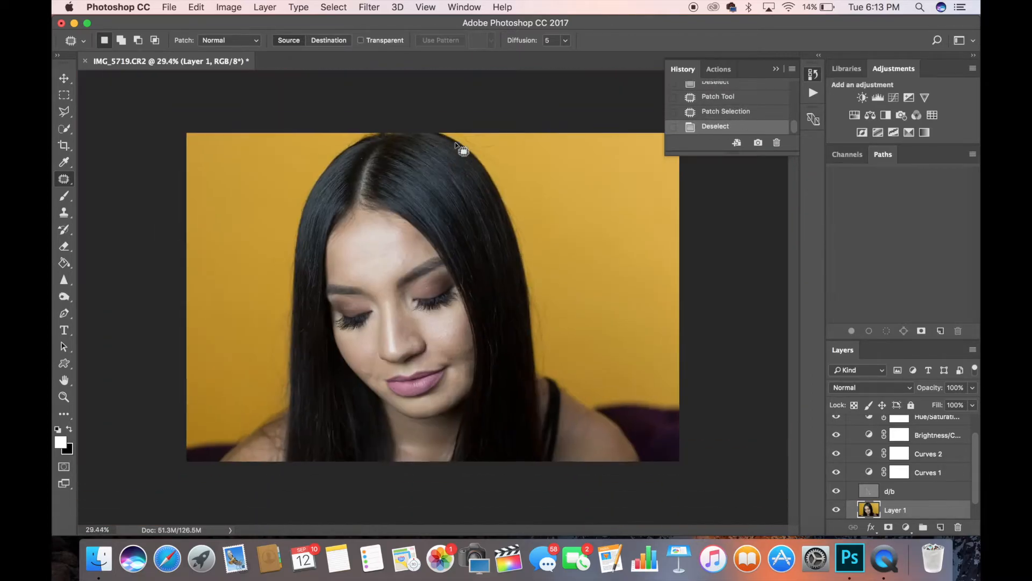
- Patch two discoloured areas between the lip corner and the jawline using cleaner skin below them
{"action": "scroll", "coordinate": [356, 445], "scroll_direction": "up", "scroll_amount": 10}
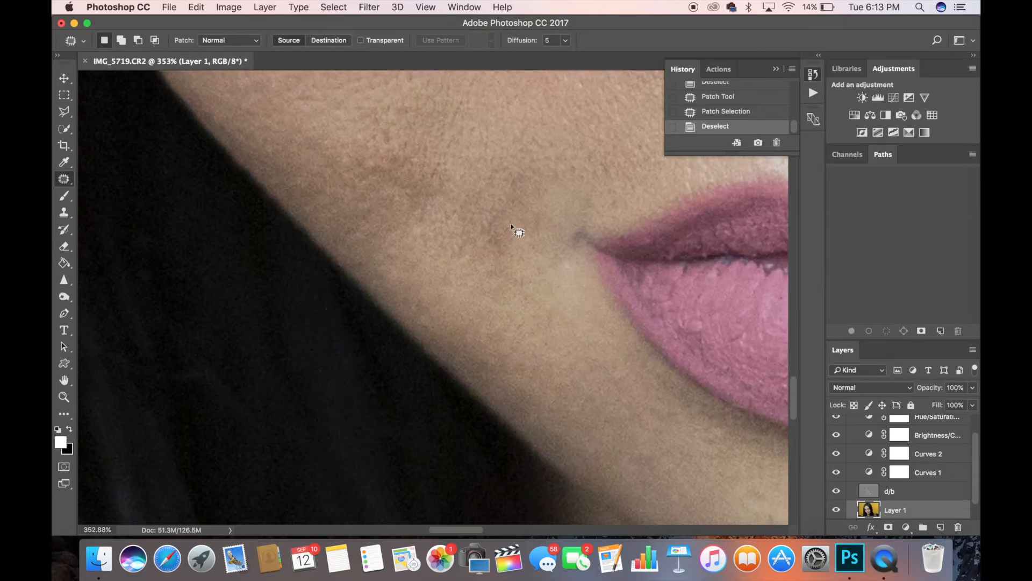
{"action": "left_click_drag", "start_coordinate": [510, 226], "coordinate": [508, 228]}
{"action": "mouse_move", "coordinate": [490, 237]}
{"action": "left_mouse_down"}
{"action": "mouse_move", "coordinate": [467, 292]}
{"action": "mouse_move", "coordinate": [474, 286]}
{"action": "left_mouse_up"}
{"action": "key", "text": "super+d"}
{"action": "left_click_drag", "start_coordinate": [462, 217], "coordinate": [465, 214]}
{"action": "left_click_drag", "start_coordinate": [481, 208], "coordinate": [466, 286]}
{"action": "key", "text": "super+d"}
- Patch the remaining shaded skin above the lip corner and the dark blotch on the lower cheek
{"action": "left_click_drag", "start_coordinate": [550, 189], "coordinate": [549, 176]}
{"action": "left_click_drag", "start_coordinate": [518, 215], "coordinate": [530, 234]}
{"action": "key", "text": "super+d"}
{"action": "left_click_drag", "start_coordinate": [412, 164], "coordinate": [447, 191]}
{"action": "key", "text": "super+d"}
{"action": "scroll", "coordinate": [429, 243], "scroll_direction": "down", "scroll_amount": 10}
{"action": "scroll", "coordinate": [452, 309], "scroll_direction": "up", "scroll_amount": 5}
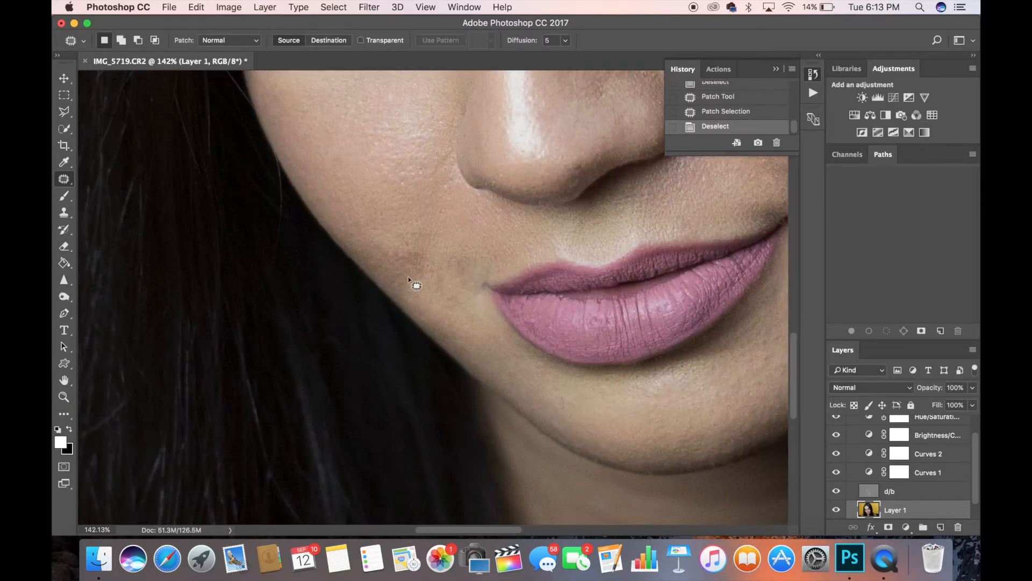
{"action": "scroll", "coordinate": [426, 297], "scroll_direction": "down", "scroll_amount": 6}
{"action": "scroll", "coordinate": [427, 297], "scroll_direction": "up", "scroll_amount": 2}
{"action": "scroll", "coordinate": [634, 443], "scroll_direction": "down", "scroll_amount": 4}
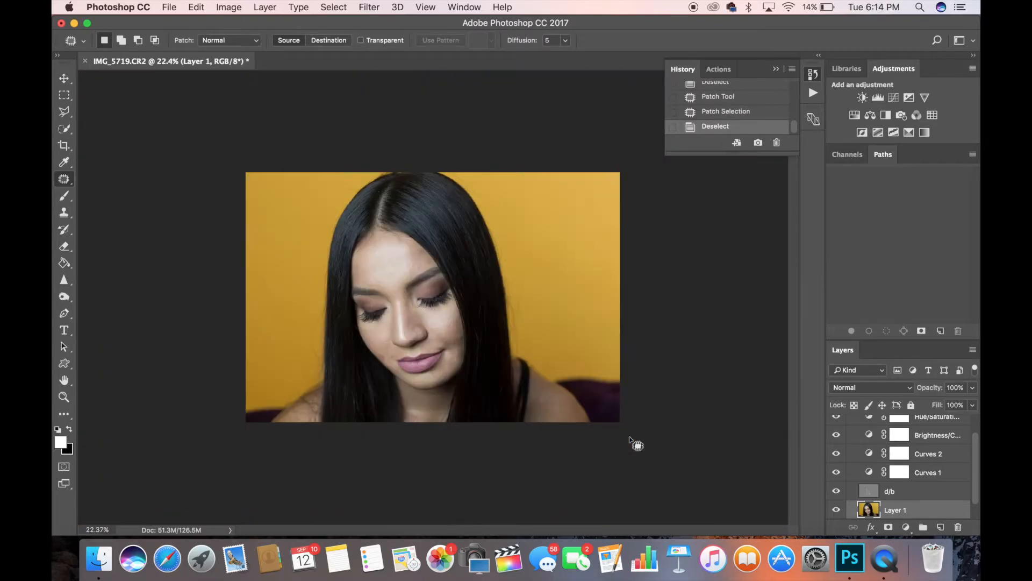
- Try dodging the dark skin beside the mouth corner and lower cheek with the white brush on the d/b layer
{"action": "scroll", "coordinate": [438, 367], "scroll_direction": "up", "scroll_amount": 10}
{"action": "scroll", "coordinate": [438, 368], "scroll_direction": "up", "scroll_amount": 5}
{"action": "left_click", "coordinate": [923, 495]}
{"action": "left_click", "coordinate": [837, 491]}
{"action": "left_click", "coordinate": [837, 491]}
{"action": "left_click", "coordinate": [64, 196]}
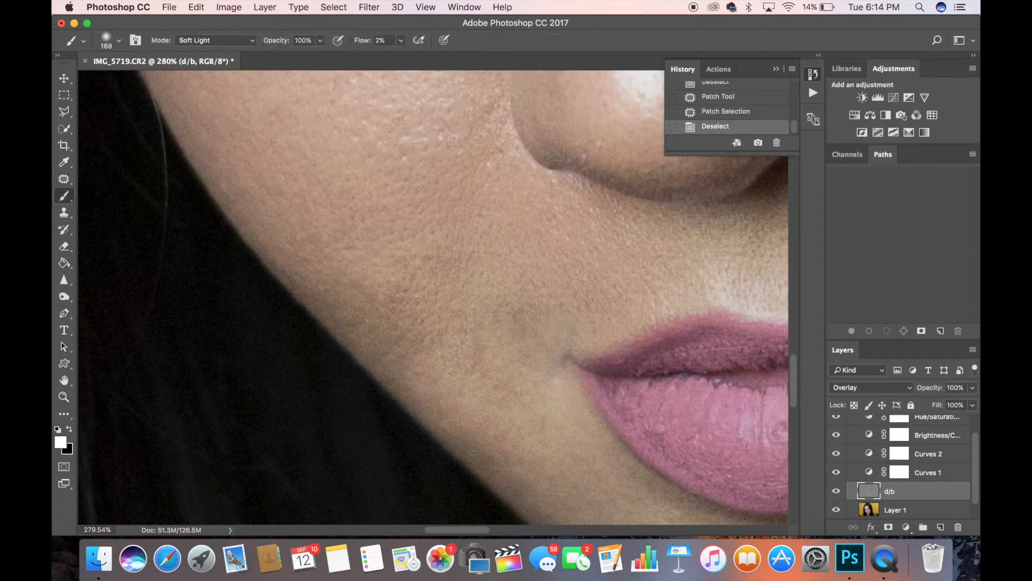
{"action": "left_click_drag", "start_coordinate": [517, 403], "coordinate": [525, 404]}
{"action": "scroll", "coordinate": [537, 473], "scroll_direction": "down", "scroll_amount": 10}
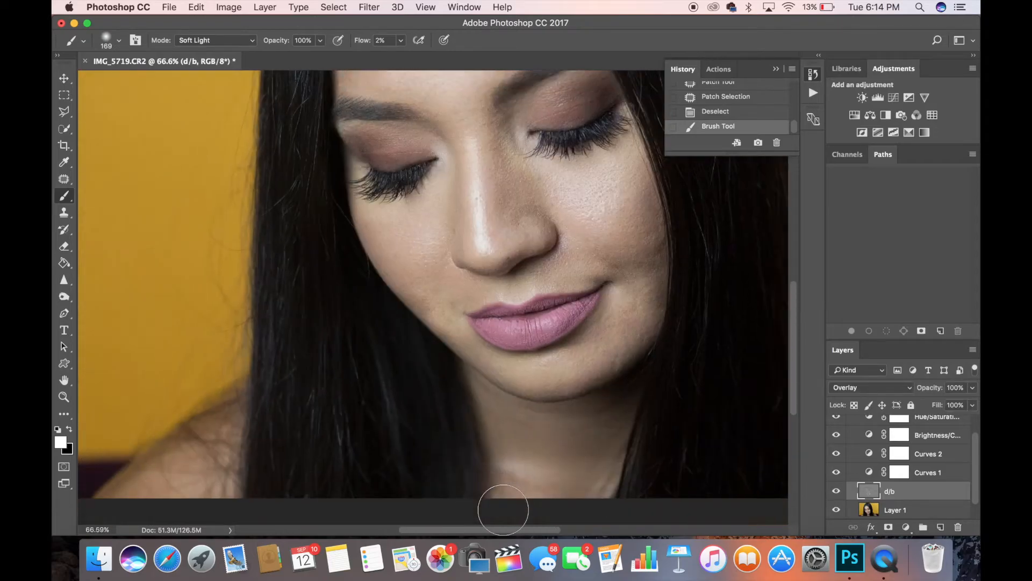
{"action": "scroll", "coordinate": [556, 457], "scroll_direction": "up", "scroll_amount": 5}
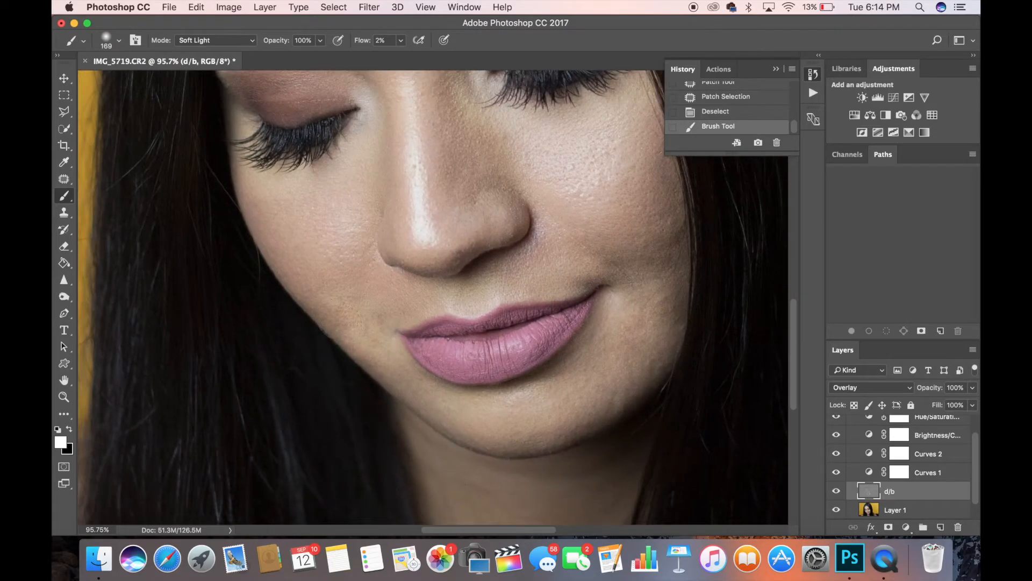
{"action": "left_click_drag", "start_coordinate": [359, 324], "coordinate": [328, 293]}
{"action": "left_click", "coordinate": [837, 491]}
{"action": "left_click", "coordinate": [836, 491]}
- Step back to an earlier patch state in the history, delete the unwanted state and clear the selection
{"action": "scroll", "coordinate": [576, 481], "scroll_direction": "down", "scroll_amount": 6}
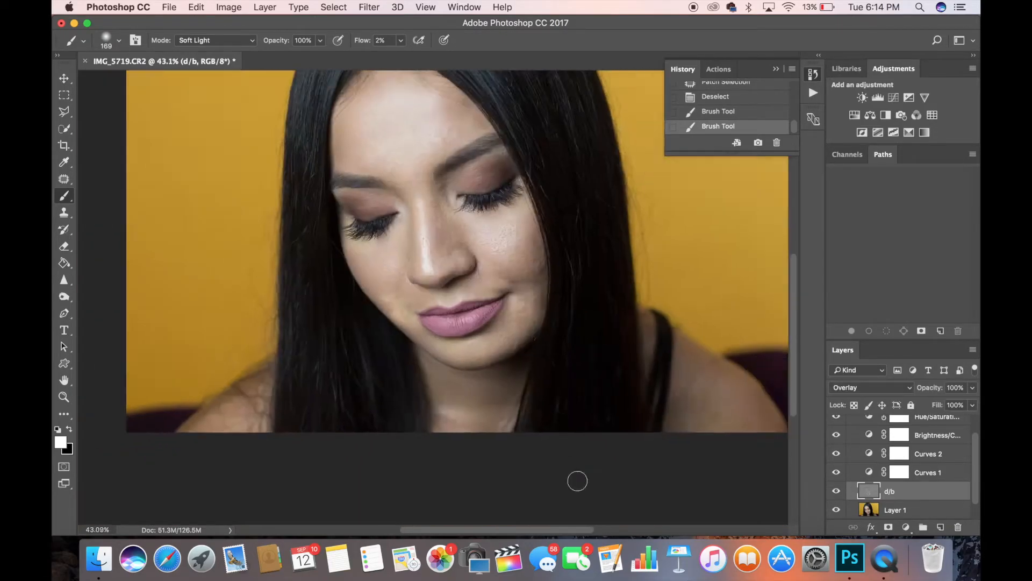
{"action": "left_click", "coordinate": [733, 95]}
{"action": "left_click", "coordinate": [743, 84]}
{"action": "left_click", "coordinate": [778, 143]}
{"action": "key", "text": "Return"}
{"action": "double_click", "coordinate": [708, 228]}
{"action": "key", "text": "super+d"}
- Patch several small marks on the cheek between the nose and the lip corner on Layer 1
{"action": "scroll", "coordinate": [336, 381], "scroll_direction": "up", "scroll_amount": 7}
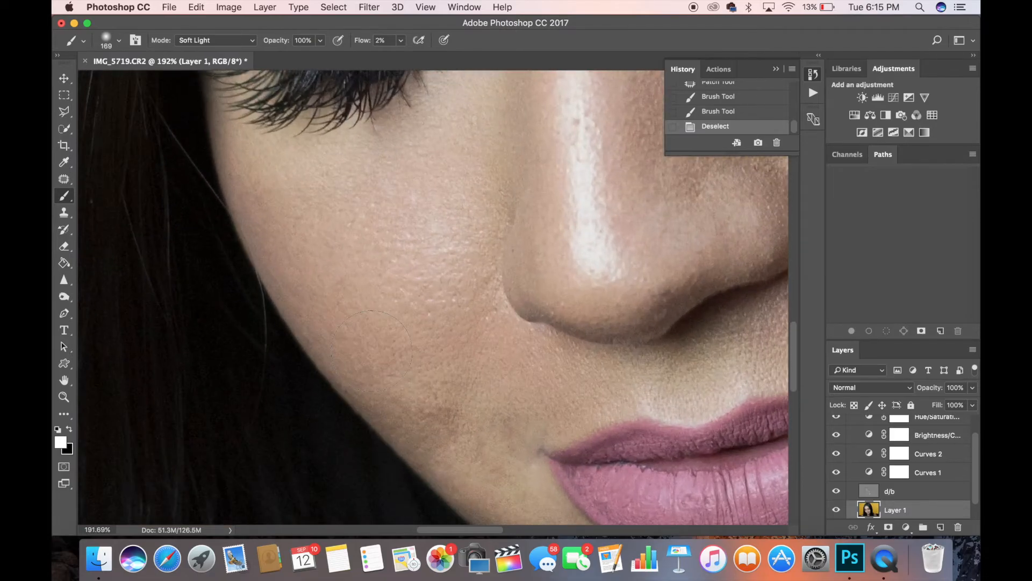
{"action": "key", "text": "j"}
{"action": "left_click_drag", "start_coordinate": [442, 321], "coordinate": [443, 323]}
{"action": "mouse_move", "coordinate": [448, 337]}
{"action": "left_mouse_down"}
{"action": "mouse_move", "coordinate": [463, 343]}
{"action": "mouse_move", "coordinate": [399, 288]}
{"action": "left_mouse_up"}
{"action": "key", "text": "super+d"}
{"action": "left_click_drag", "start_coordinate": [469, 367], "coordinate": [466, 348]}
{"action": "key", "text": "super+d"}
{"action": "left_click_drag", "start_coordinate": [466, 346], "coordinate": [492, 301]}
{"action": "key", "text": "super+d"}
{"action": "scroll", "coordinate": [496, 290], "scroll_direction": "down", "scroll_amount": 7}
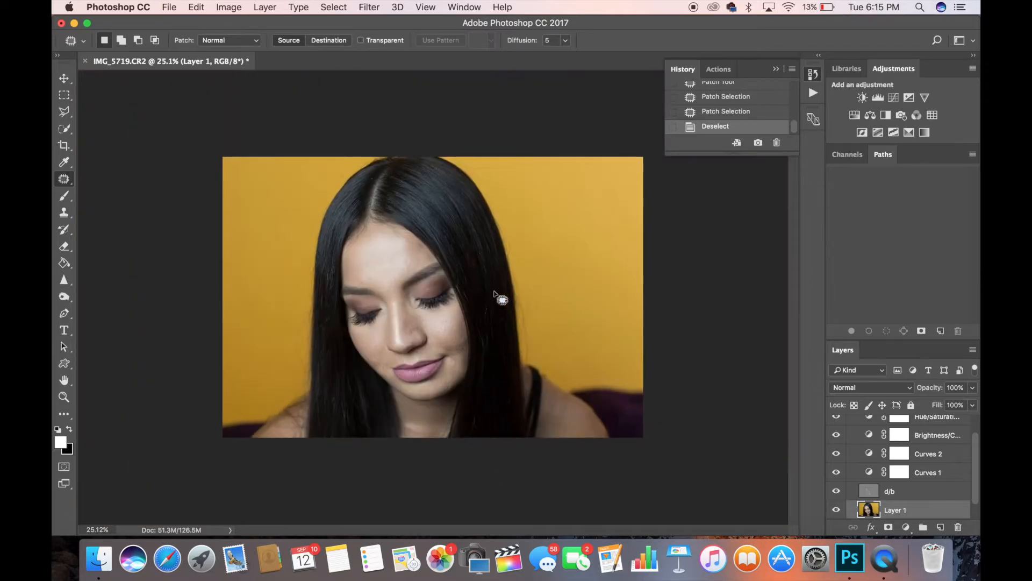
- Compare Layer 1 with the original, and lightly erase its patched skin around the mouth corner, reducing the eraser size to 55
{"action": "left_click", "coordinate": [836, 511]}
{"action": "left_click", "coordinate": [835, 510]}
{"action": "scroll", "coordinate": [377, 384], "scroll_direction": "up", "scroll_amount": 6}
{"action": "key", "text": "e"}
{"action": "left_click", "coordinate": [361, 245]}
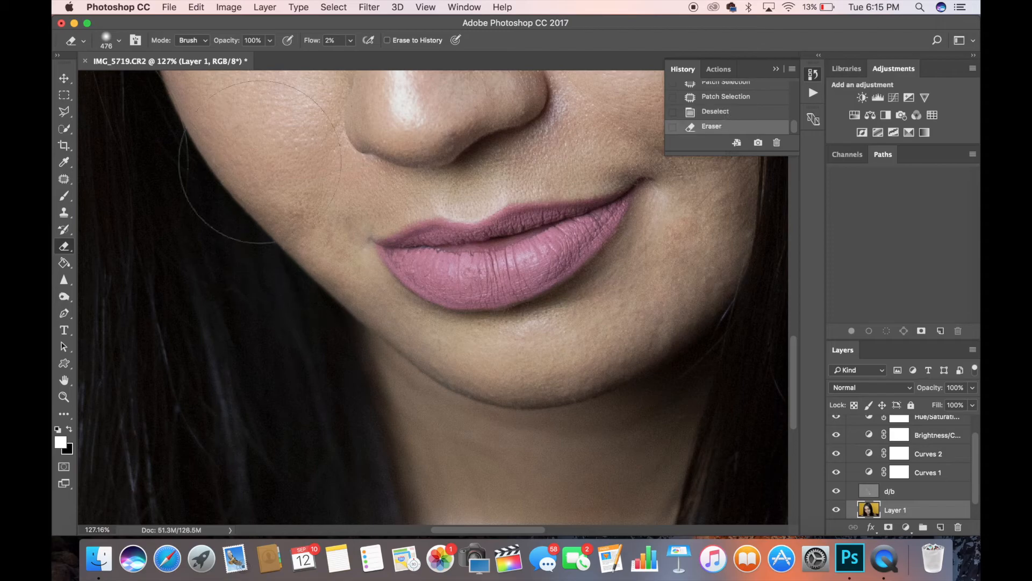
{"action": "left_click", "coordinate": [119, 41]}
{"action": "left_click_drag", "start_coordinate": [177, 81], "coordinate": [146, 81]}
{"action": "left_click", "coordinate": [366, 238]}
{"action": "left_click", "coordinate": [363, 241]}
{"action": "left_click", "coordinate": [367, 245]}
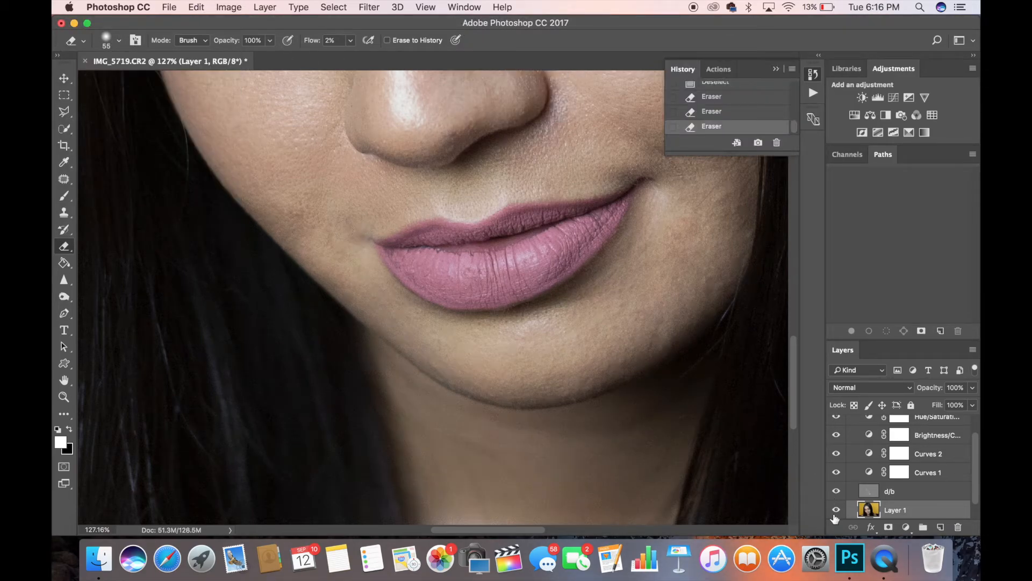
{"action": "left_click", "coordinate": [348, 239]}
{"action": "scroll", "coordinate": [468, 285], "scroll_direction": "down", "scroll_amount": 5}
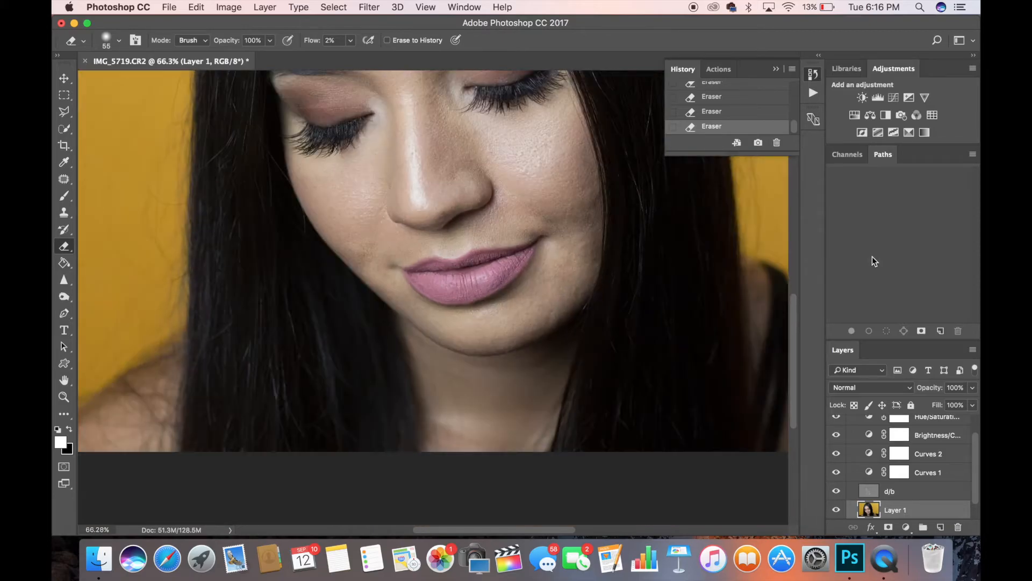
- Patch the dark blotch on the lower cheek with the clearer skin above it, and check the whole portrait
{"action": "scroll", "coordinate": [585, 317], "scroll_direction": "down", "scroll_amount": 5}
{"action": "scroll", "coordinate": [365, 442], "scroll_direction": "up", "scroll_amount": 10}
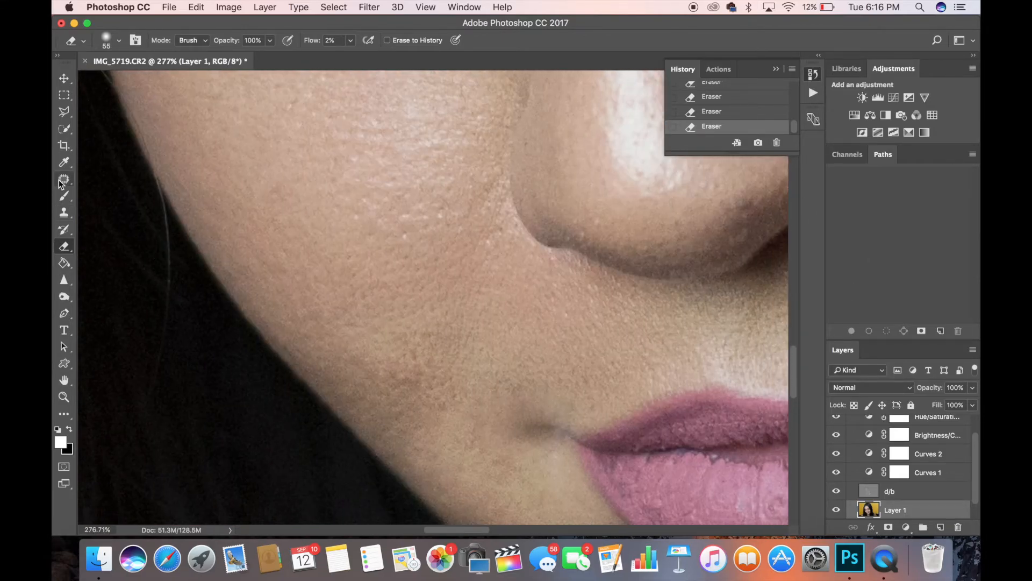
{"action": "left_click", "coordinate": [62, 182]}
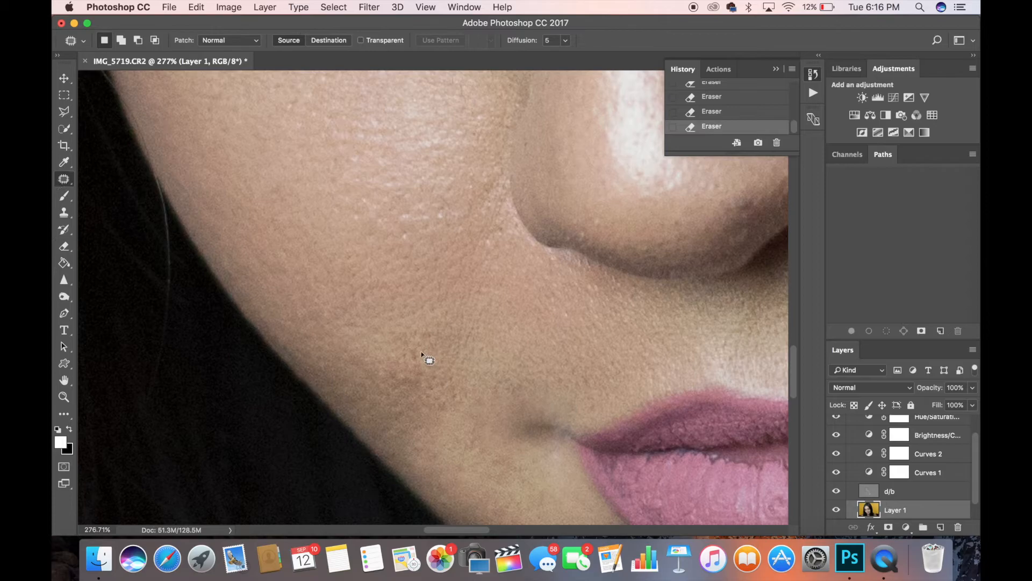
{"action": "left_click_drag", "start_coordinate": [410, 380], "coordinate": [413, 377]}
{"action": "left_click_drag", "start_coordinate": [411, 377], "coordinate": [410, 347]}
{"action": "key", "text": "super+d"}
{"action": "scroll", "coordinate": [417, 280], "scroll_direction": "down", "scroll_amount": 5}
{"action": "scroll", "coordinate": [416, 278], "scroll_direction": "down", "scroll_amount": 5}
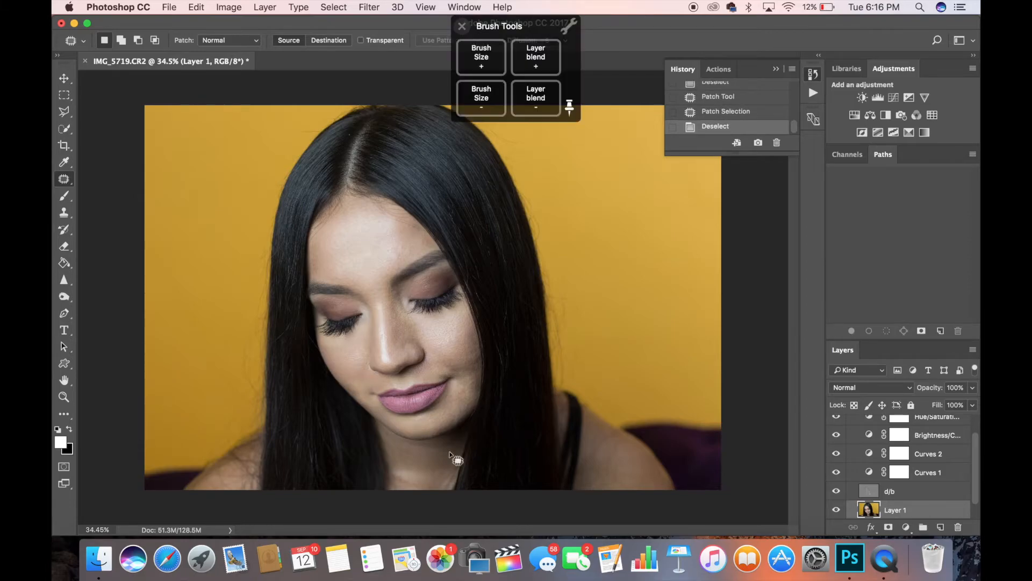
{"action": "scroll", "coordinate": [457, 460], "scroll_direction": "down", "scroll_amount": 1}
{"action": "scroll", "coordinate": [456, 460], "scroll_direction": "up", "scroll_amount": 1}
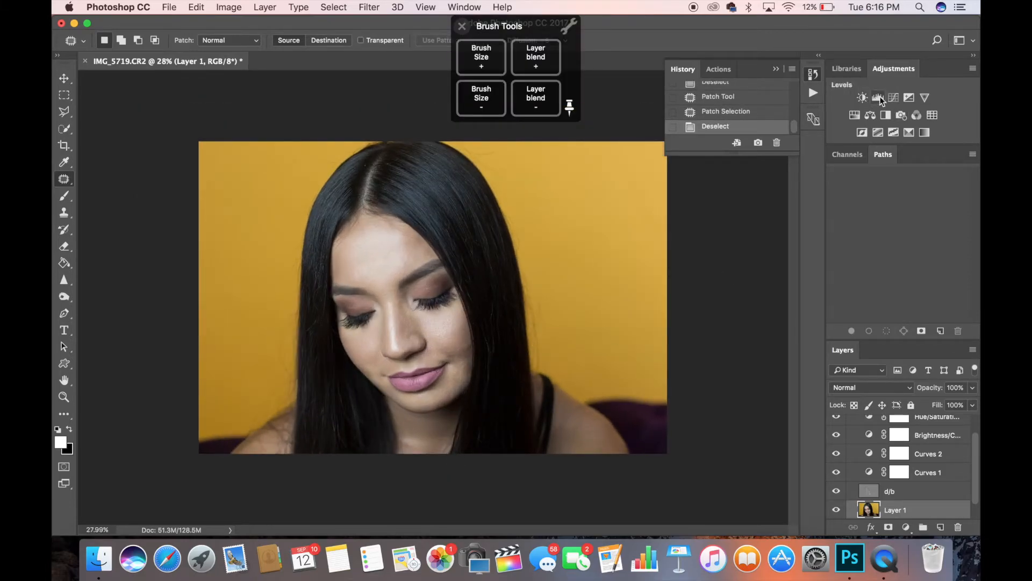
- Add Brightness/Contrast and Hue/Saturation layers above Layer 1, adjust the Hue/Saturation, and set that layer's opacity to 12%
{"action": "left_click", "coordinate": [862, 97]}
{"action": "left_click", "coordinate": [852, 116]}
{"action": "left_click_drag", "start_coordinate": [719, 195], "coordinate": [730, 198]}
{"action": "left_click", "coordinate": [617, 44]}
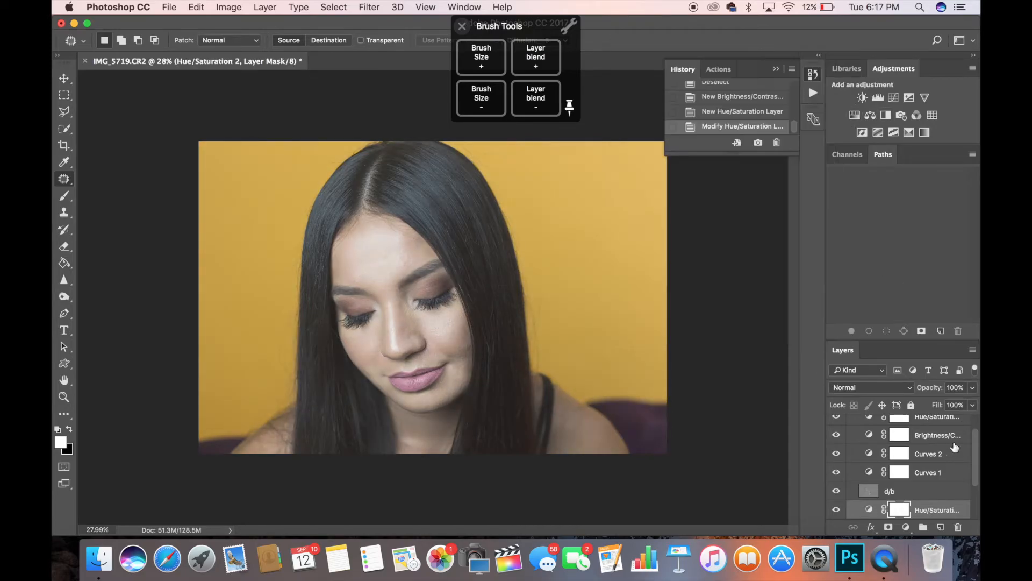
{"action": "left_click_drag", "start_coordinate": [974, 388], "coordinate": [926, 404]}
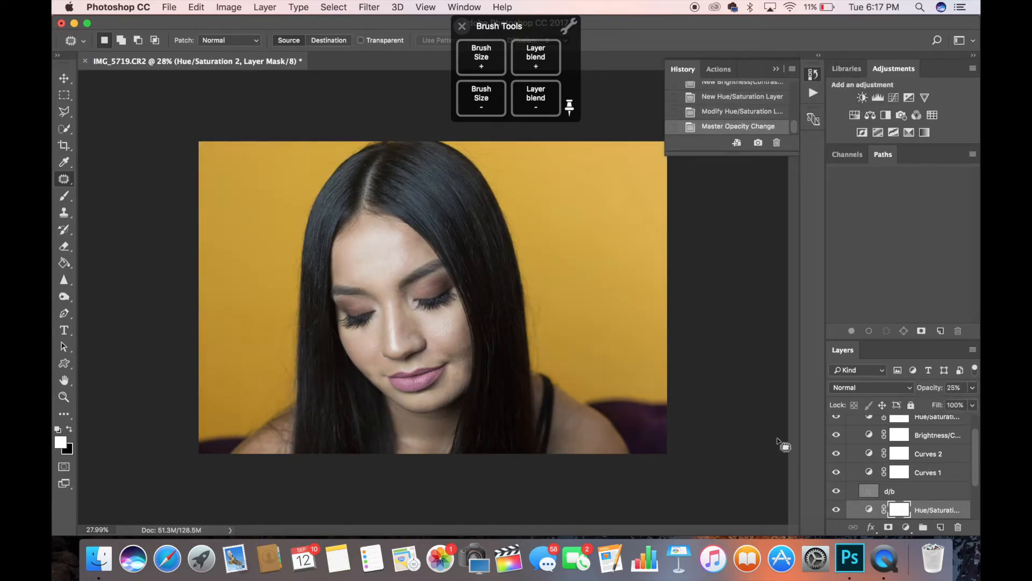
{"action": "left_click", "coordinate": [973, 387]}
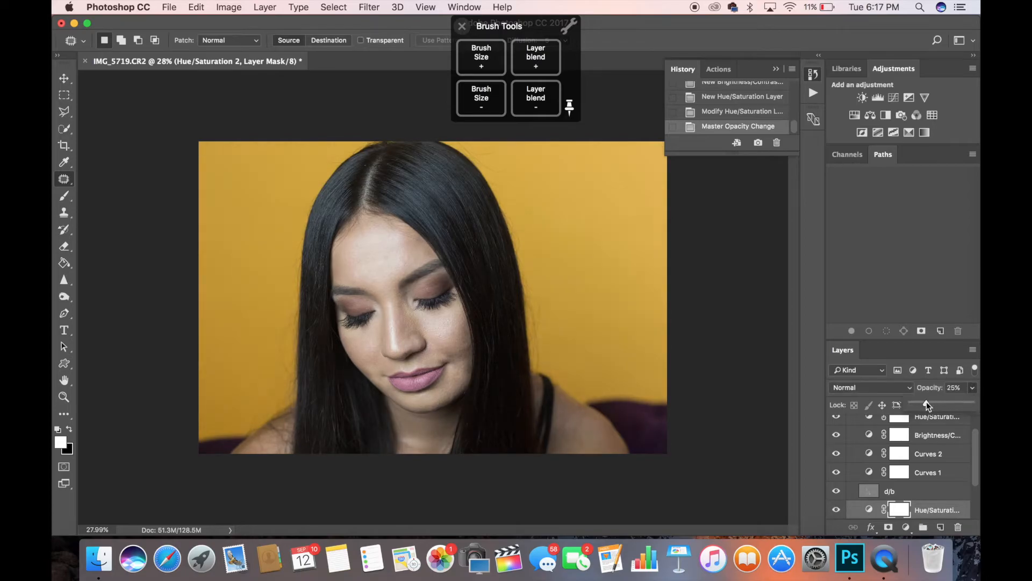
- Add a Curves layer with lowered highlights, a black point at input 1, output 5, and a shadow point at input 69, output 66
{"action": "left_click", "coordinate": [878, 97]}
{"action": "left_click", "coordinate": [728, 209]}
{"action": "left_click", "coordinate": [692, 249]}
{"action": "left_click_drag", "start_coordinate": [786, 153], "coordinate": [791, 160]}
{"action": "left_click_drag", "start_coordinate": [649, 293], "coordinate": [649, 288]}
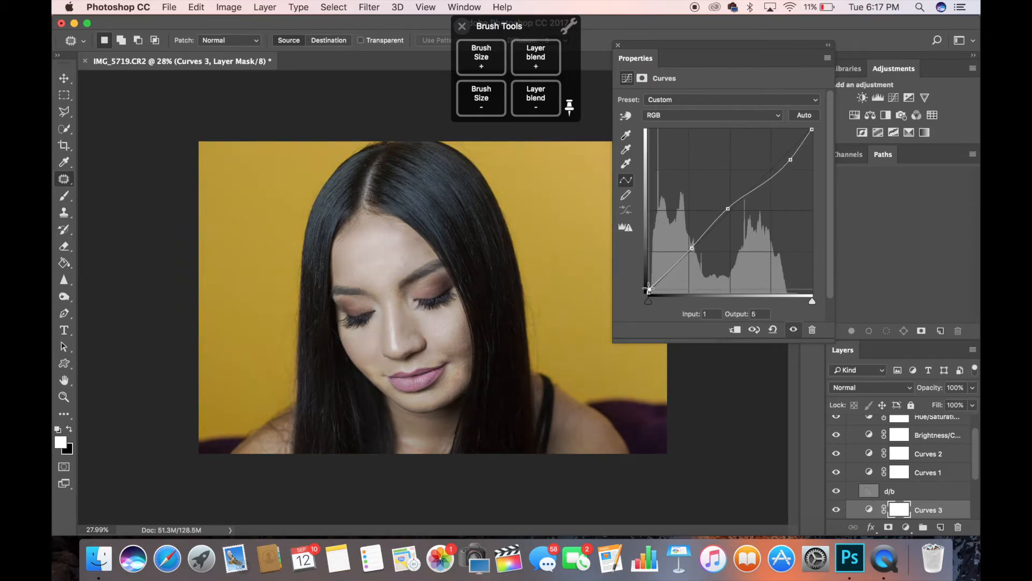
{"action": "left_click_drag", "start_coordinate": [812, 130], "coordinate": [812, 137]}
{"action": "left_click_drag", "start_coordinate": [728, 208], "coordinate": [729, 210]}
{"action": "left_click_drag", "start_coordinate": [692, 248], "coordinate": [692, 252]}
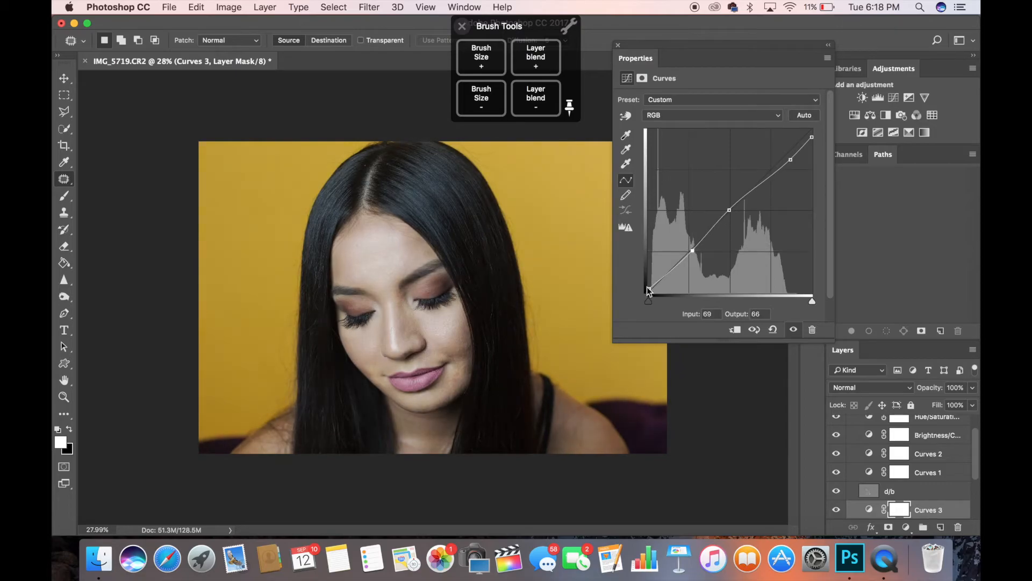
{"action": "left_click", "coordinate": [619, 45]}
- Collapse Group 1 and try out its overall opacity, ending at 100%
{"action": "scroll", "coordinate": [873, 450], "scroll_direction": "up", "scroll_amount": 1}
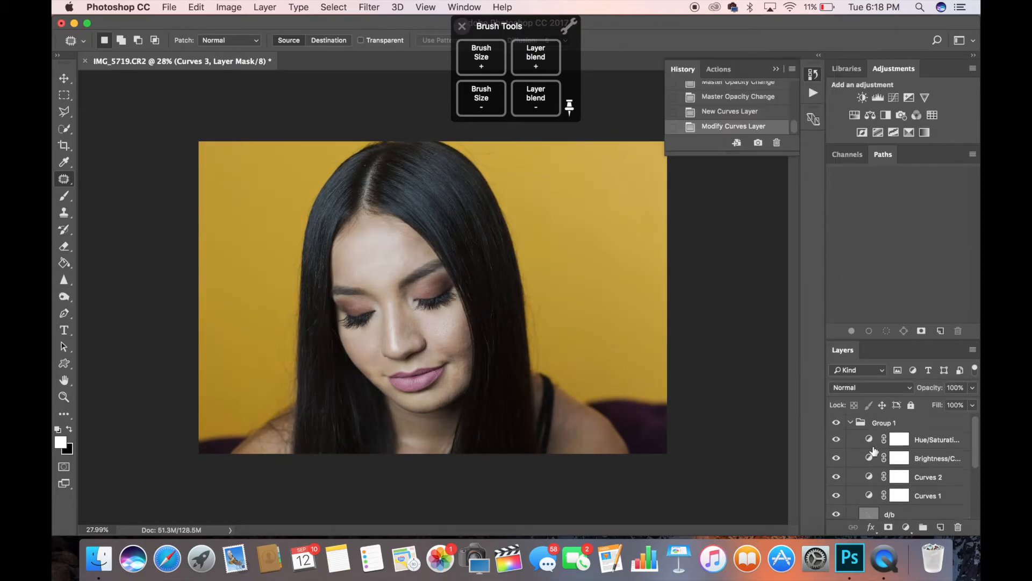
{"action": "left_click", "coordinate": [851, 422]}
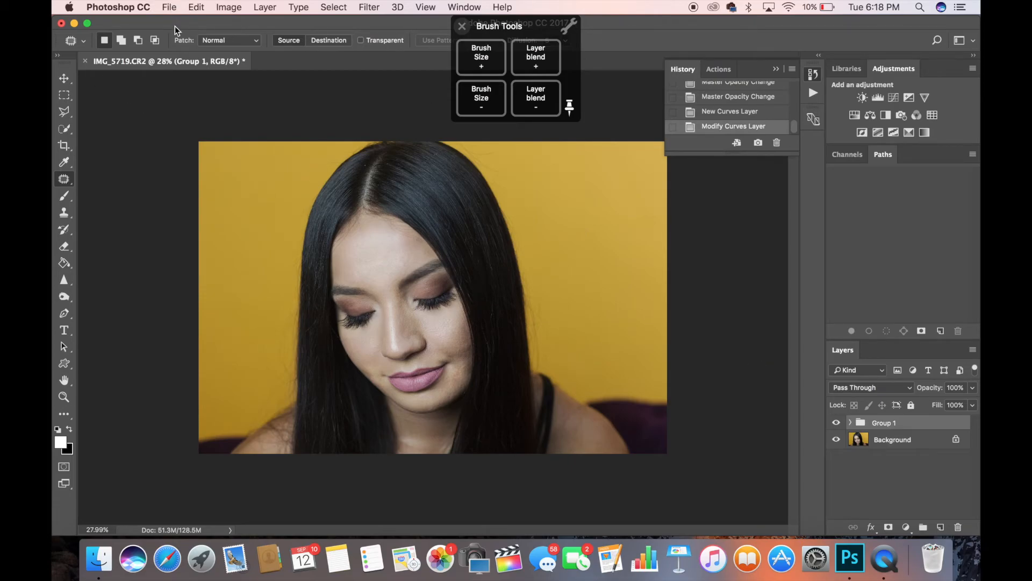
{"action": "left_click_drag", "start_coordinate": [972, 387], "coordinate": [971, 408]}
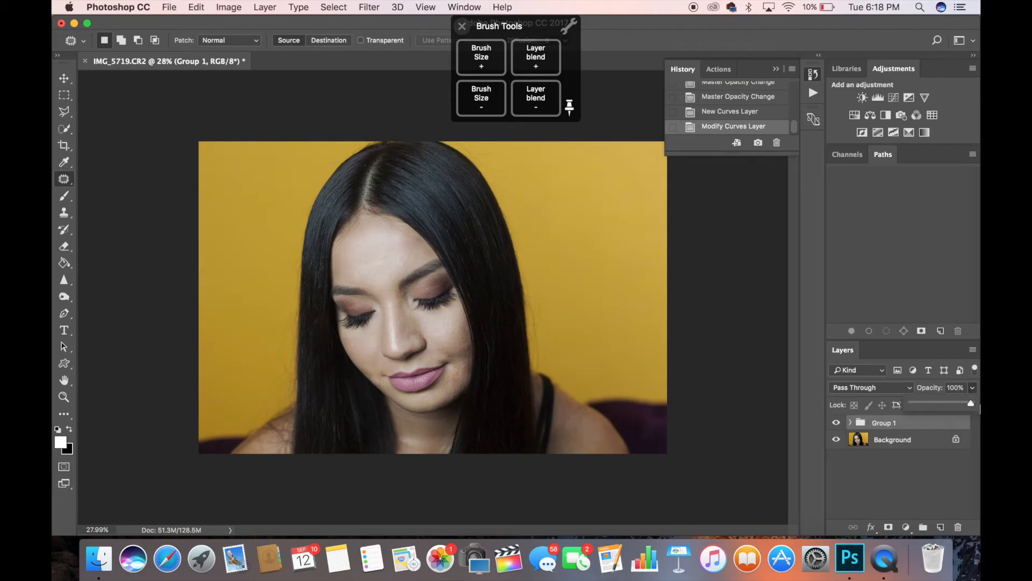
- Expand Group 1, reduce the opacity of Curves 1, and compare the portrait with and without that layer
{"action": "left_click", "coordinate": [850, 423]}
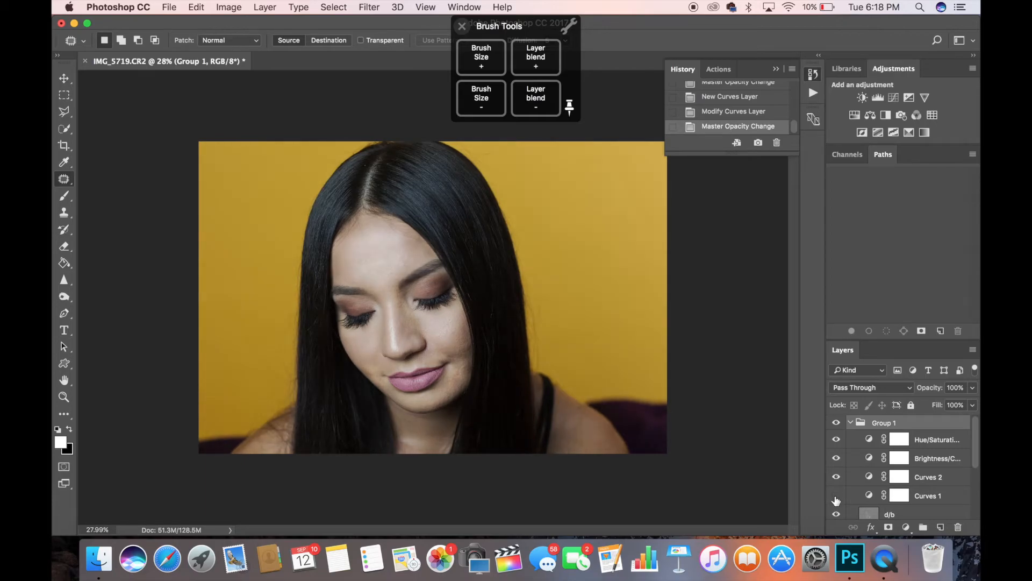
{"action": "left_click", "coordinate": [926, 496]}
{"action": "left_click", "coordinate": [973, 387]}
{"action": "left_click_drag", "start_coordinate": [920, 403], "coordinate": [920, 404]}
{"action": "left_click", "coordinate": [837, 494]}
{"action": "left_click", "coordinate": [837, 495]}
- Compare the portrait with and without Group 1
{"action": "left_click", "coordinate": [839, 423]}
{"action": "left_click", "coordinate": [839, 423]}
{"action": "left_click", "coordinate": [841, 423]}
{"action": "left_click", "coordinate": [840, 423]}
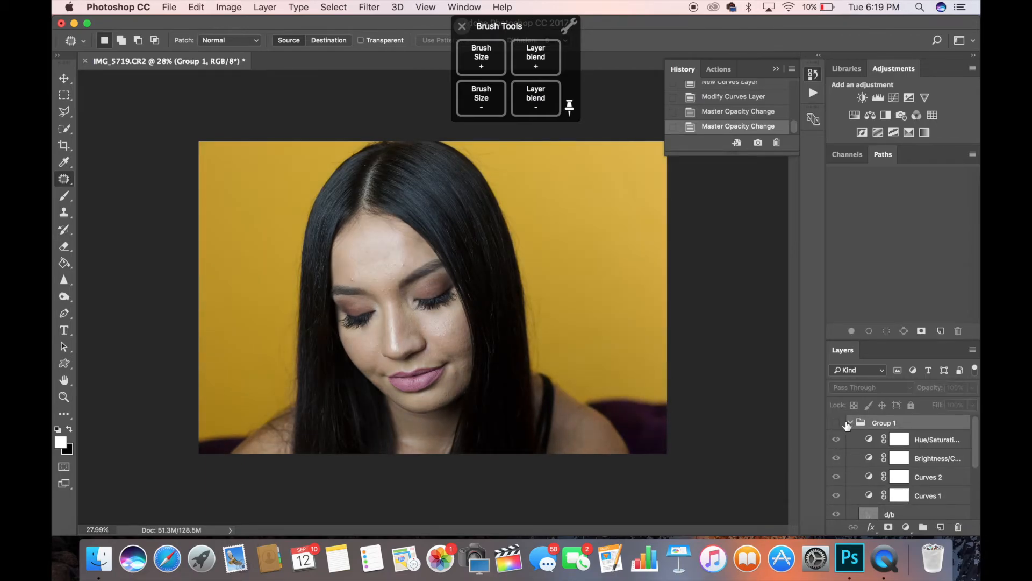
{"action": "left_click", "coordinate": [840, 423]}
- Try to patch the forehead spot above the eyebrow with Group 1 selected
{"action": "left_click", "coordinate": [850, 422]}
{"action": "left_click", "coordinate": [411, 248]}
{"action": "left_click", "coordinate": [627, 200]}
{"action": "left_click_drag", "start_coordinate": [400, 271], "coordinate": [402, 269]}
{"action": "left_click", "coordinate": [405, 263]}
{"action": "left_click", "coordinate": [612, 200]}
{"action": "left_click", "coordinate": [855, 424]}
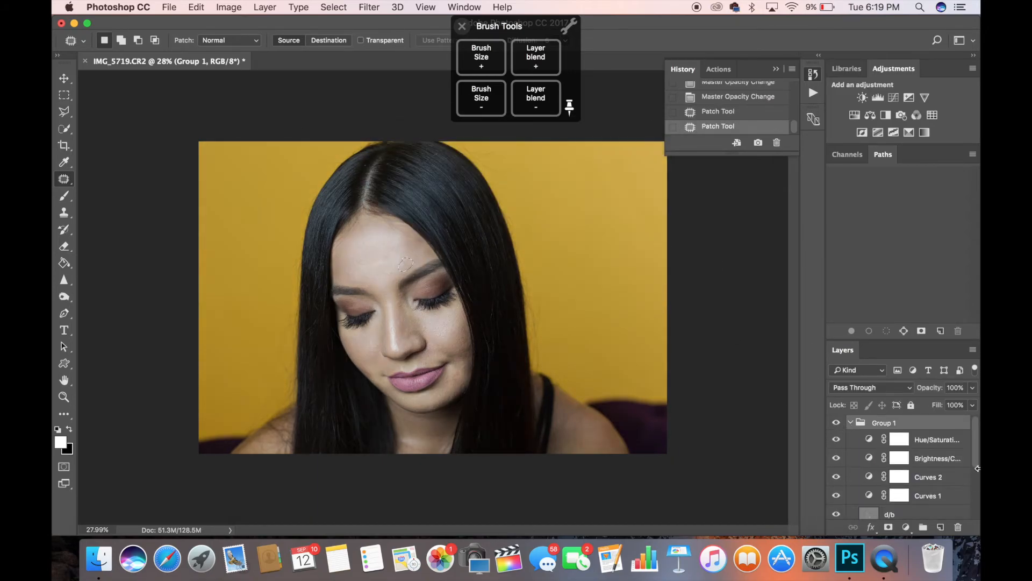
- Select Layer 1, patch the forehead spot above the eyebrow with nearby skin, and clear the selection
{"action": "scroll", "coordinate": [914, 484], "scroll_direction": "down", "scroll_amount": 3}
{"action": "left_click", "coordinate": [921, 501]}
{"action": "left_click_drag", "start_coordinate": [412, 266], "coordinate": [423, 271]}
{"action": "key", "text": "super+d"}
- Patch the mark on the lower cheek beside the mouth, clear the selection and delete the last history state
{"action": "left_click_drag", "start_coordinate": [465, 372], "coordinate": [463, 374]}
{"action": "left_click_drag", "start_coordinate": [462, 375], "coordinate": [450, 385]}
{"action": "key", "text": "super+d"}
{"action": "key", "text": "super+d"}
{"action": "left_click", "coordinate": [776, 142]}
{"action": "key", "text": "Return"}
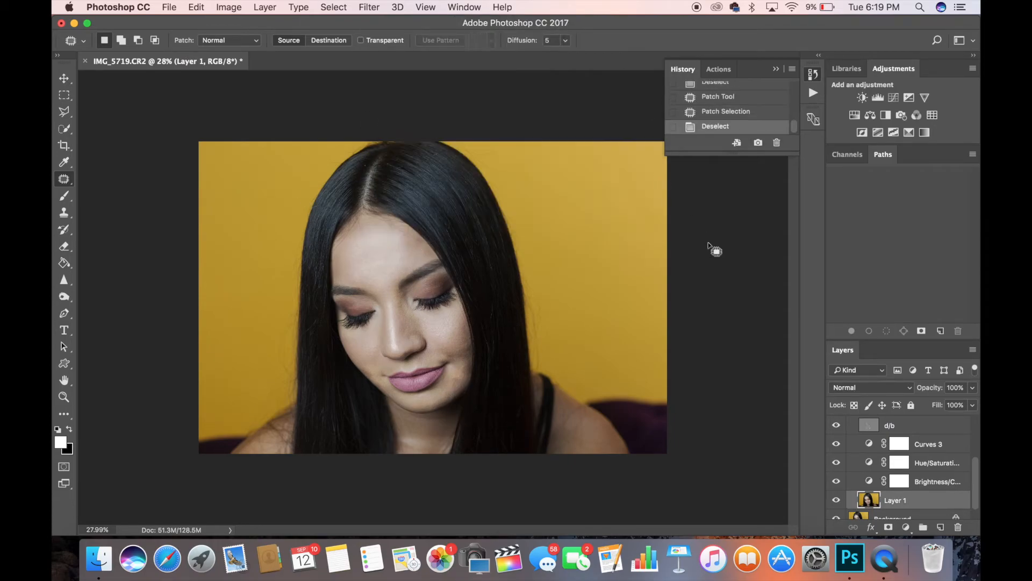
- Brush white Soft Light strokes at 2% flow over the skin near the mouth corner on Layer 1, and check the result
{"action": "scroll", "coordinate": [420, 403], "scroll_direction": "up", "scroll_amount": 6}
{"action": "scroll", "coordinate": [427, 355], "scroll_direction": "down", "scroll_amount": 4}
{"action": "left_click", "coordinate": [64, 196]}
{"action": "left_click_drag", "start_coordinate": [405, 317], "coordinate": [395, 331]}
{"action": "left_click_drag", "start_coordinate": [401, 323], "coordinate": [392, 335]}
{"action": "left_click_drag", "start_coordinate": [398, 326], "coordinate": [388, 341]}
{"action": "scroll", "coordinate": [413, 435], "scroll_direction": "down", "scroll_amount": 4}
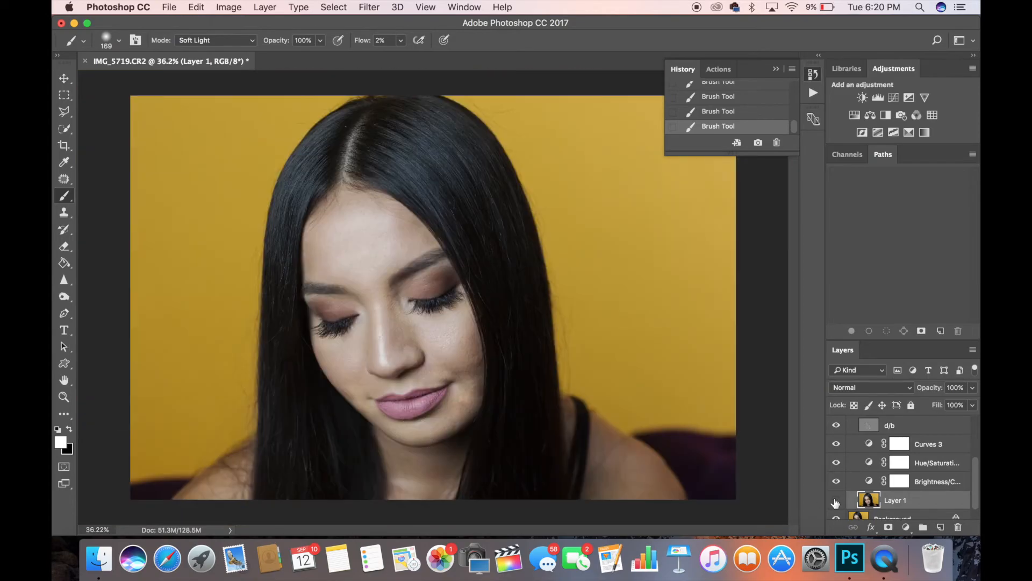
{"action": "scroll", "coordinate": [506, 435], "scroll_direction": "up", "scroll_amount": 5}
{"action": "scroll", "coordinate": [633, 424], "scroll_direction": "down", "scroll_amount": 2}
{"action": "scroll", "coordinate": [462, 344], "scroll_direction": "up", "scroll_amount": 2}
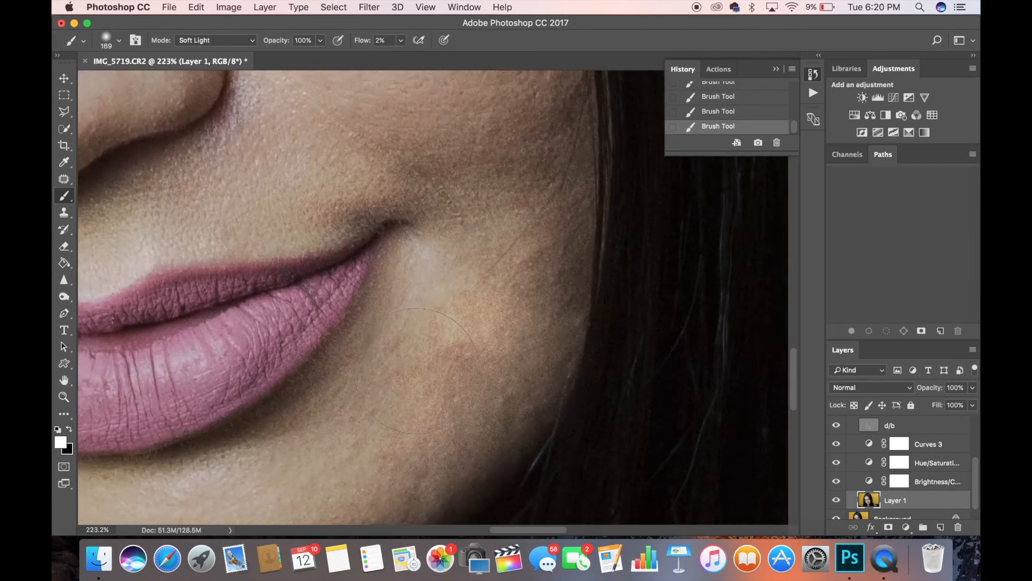
- Sample a skin tone from the face as the foreground color and return to the Brush tool
{"action": "left_click", "coordinate": [64, 162]}
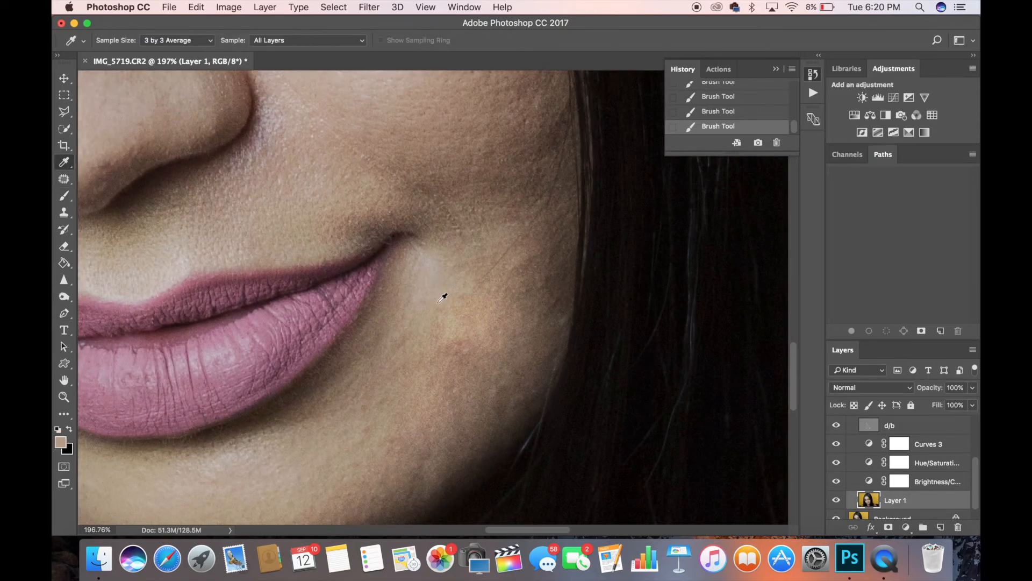
{"action": "scroll", "coordinate": [426, 309], "scroll_direction": "down", "scroll_amount": 4}
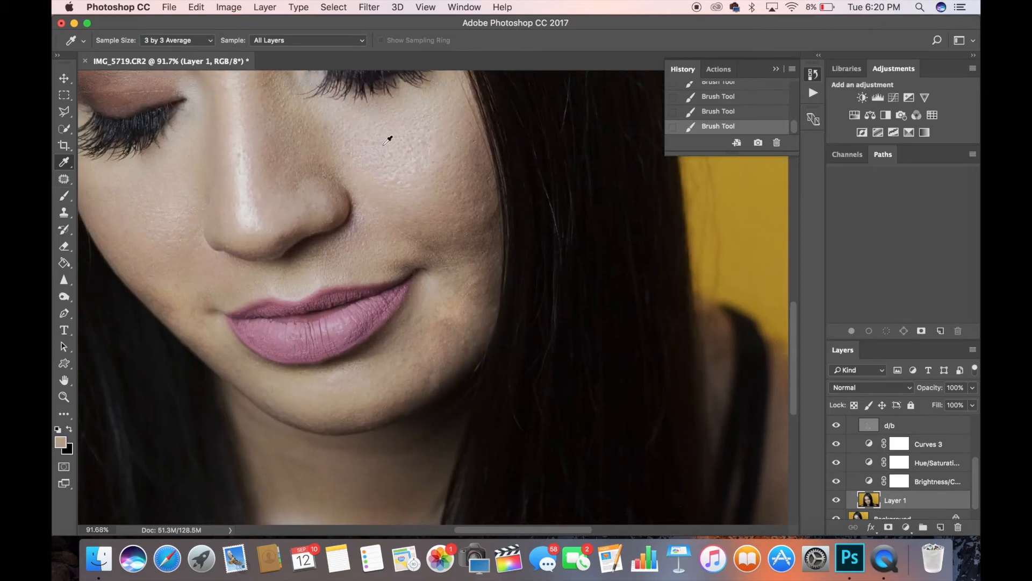
{"action": "left_click", "coordinate": [64, 196]}
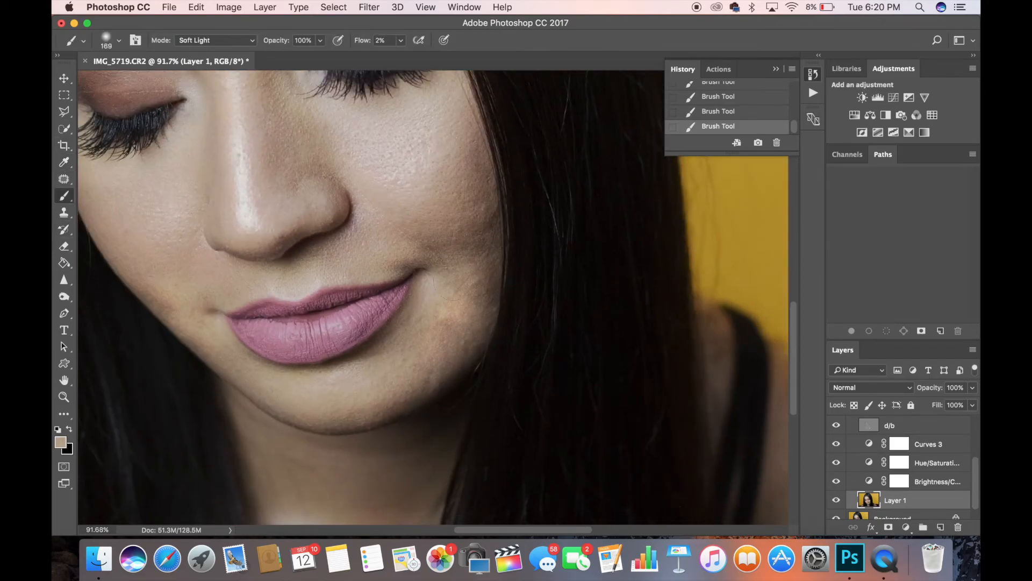
- Step back through the history to the creation of the Curves 3 layer and delete that state with everything after it
{"action": "scroll", "coordinate": [444, 314], "scroll_direction": "down", "scroll_amount": 5}
{"action": "left_click", "coordinate": [753, 98]}
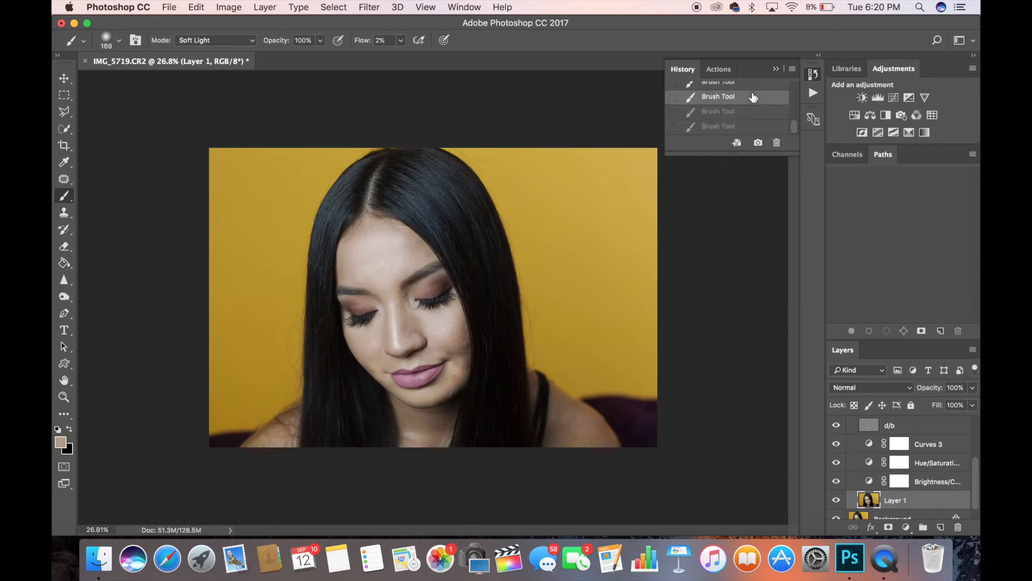
{"action": "scroll", "coordinate": [753, 97], "scroll_direction": "up", "scroll_amount": 5}
{"action": "left_click", "coordinate": [753, 98]}
{"action": "scroll", "coordinate": [753, 102], "scroll_direction": "up", "scroll_amount": 4}
{"action": "left_click", "coordinate": [753, 111]}
{"action": "scroll", "coordinate": [753, 113], "scroll_direction": "up", "scroll_amount": 3}
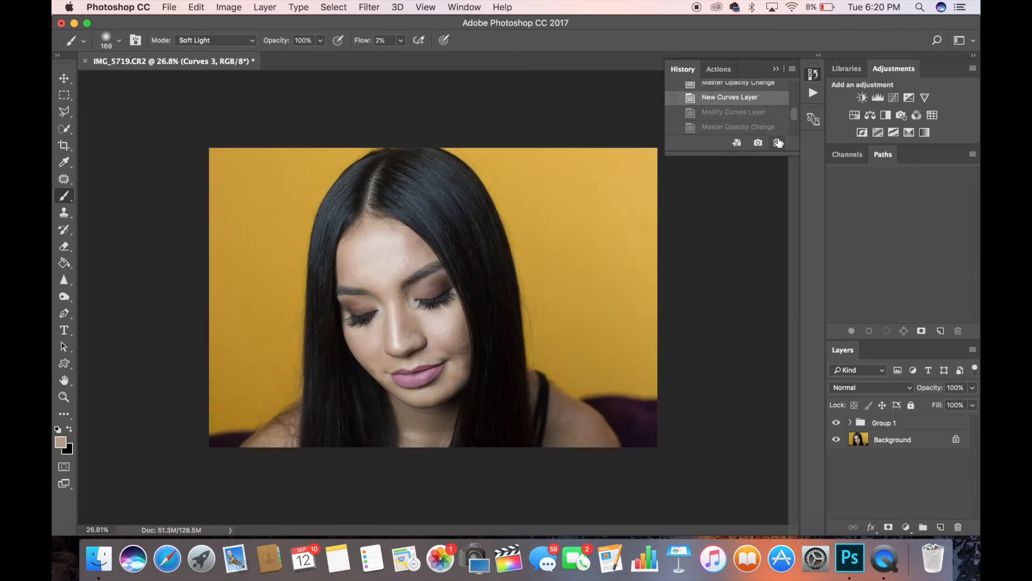
{"action": "left_click", "coordinate": [777, 143]}
{"action": "left_click", "coordinate": [613, 218]}
- Hide and show Group 1 to compare the retouched portrait with the original
{"action": "scroll", "coordinate": [689, 258], "scroll_direction": "down", "scroll_amount": 1}
{"action": "left_click", "coordinate": [837, 424]}
{"action": "left_click", "coordinate": [837, 423]}
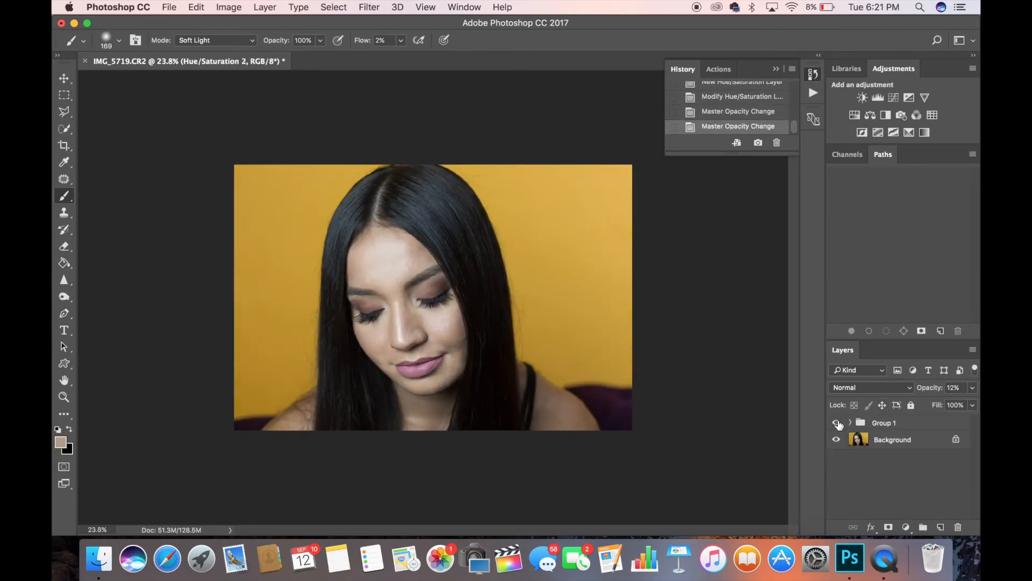